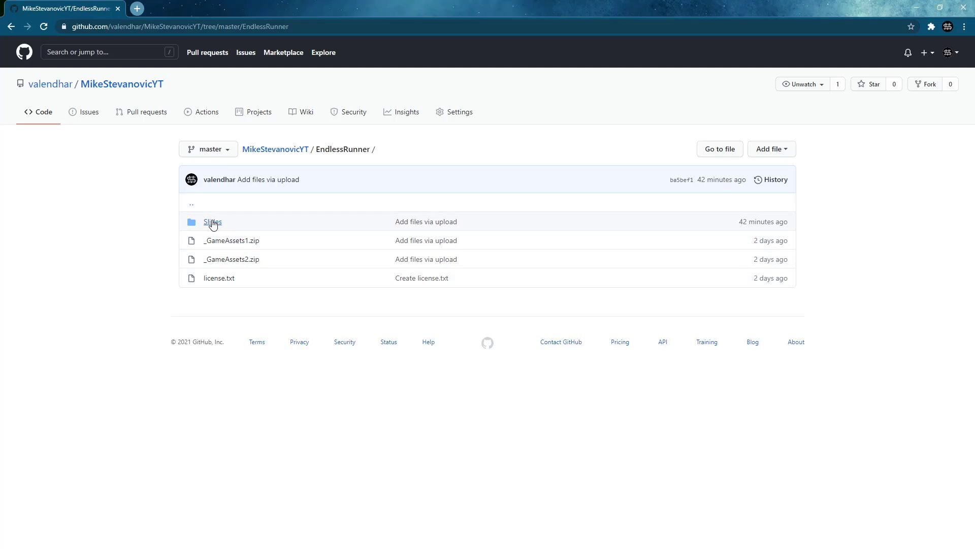
Step: View the Slides folder of the EndlessRunner repository on GitHub, and return to the EndlessRunner folder
click(213, 226)
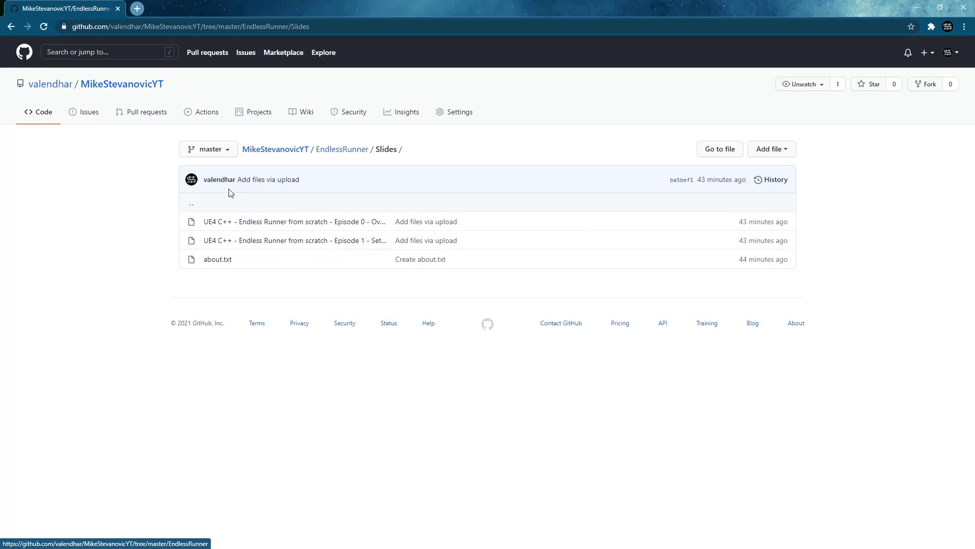
click(345, 151)
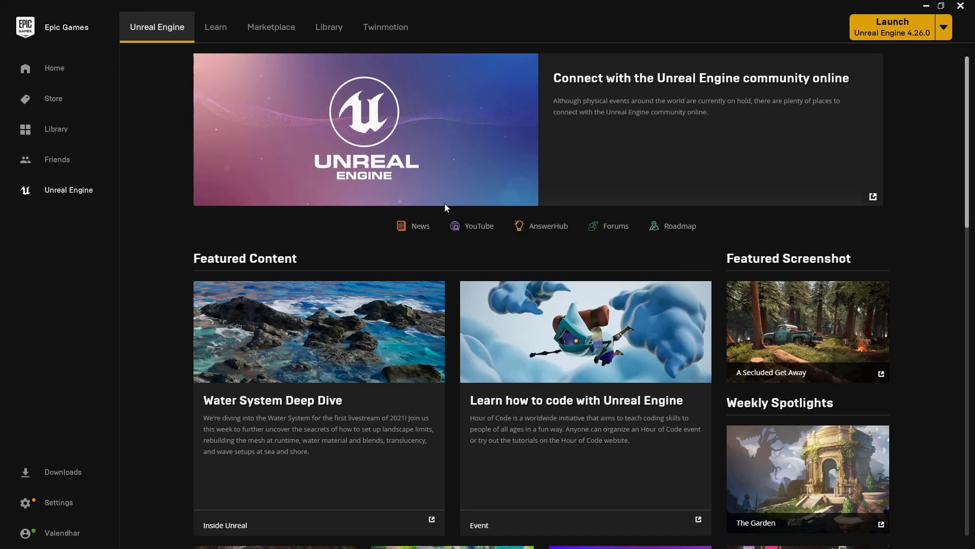
Step: Switch to the Epic Games Launcher, launch Unreal Engine 4.26.0 and start a new Games project from the Blank template
click(904, 32)
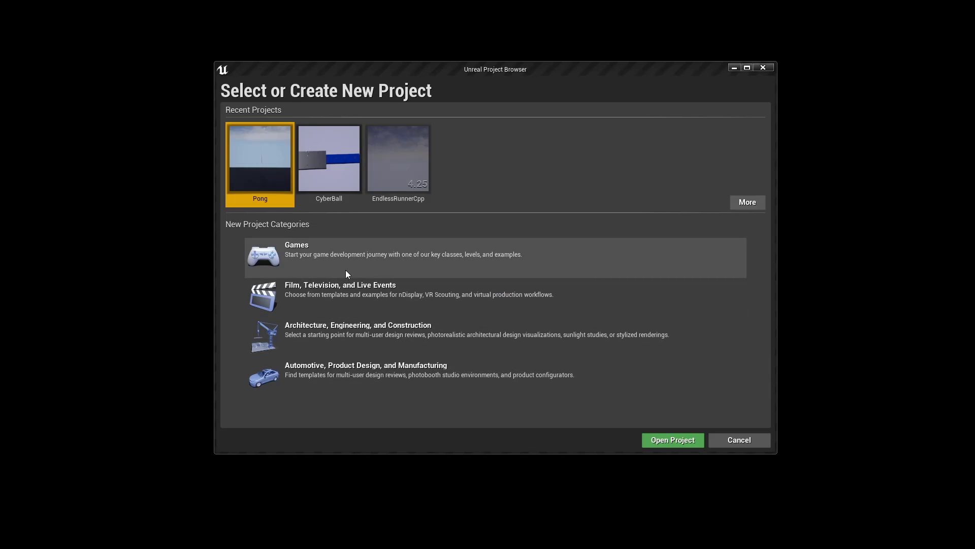
click(308, 249)
click(308, 249)
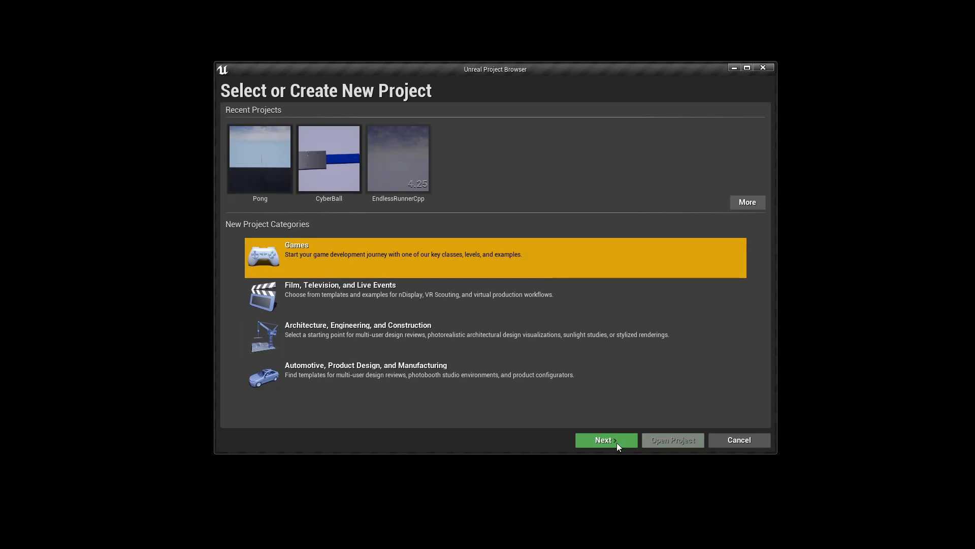
click(620, 439)
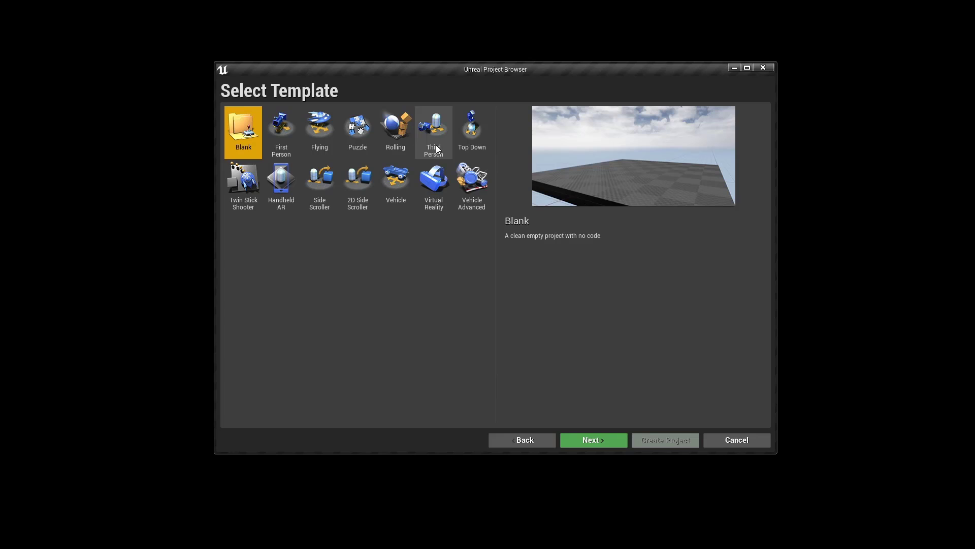
click(601, 440)
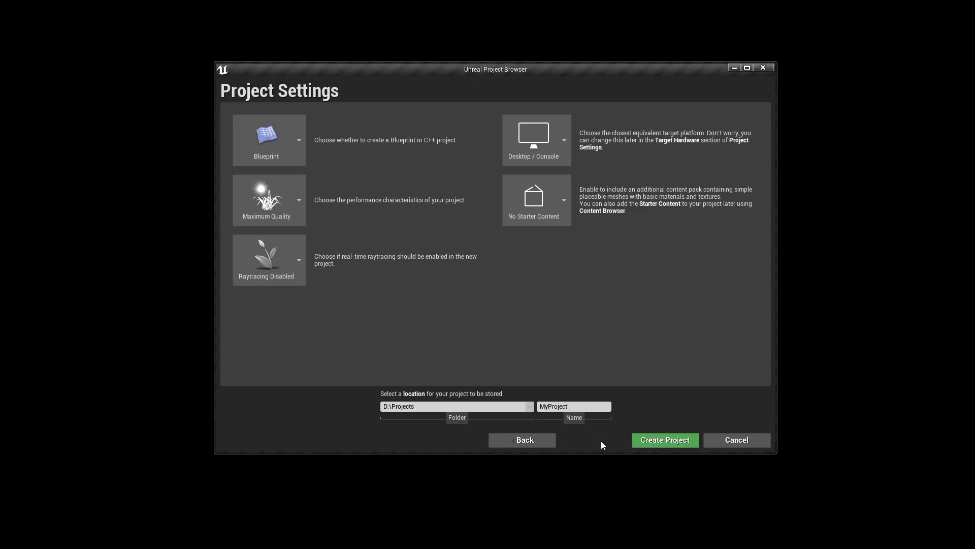
Step: Set the project type to C++, name the project EndlessRunner and create it in D:\Projects
click(298, 145)
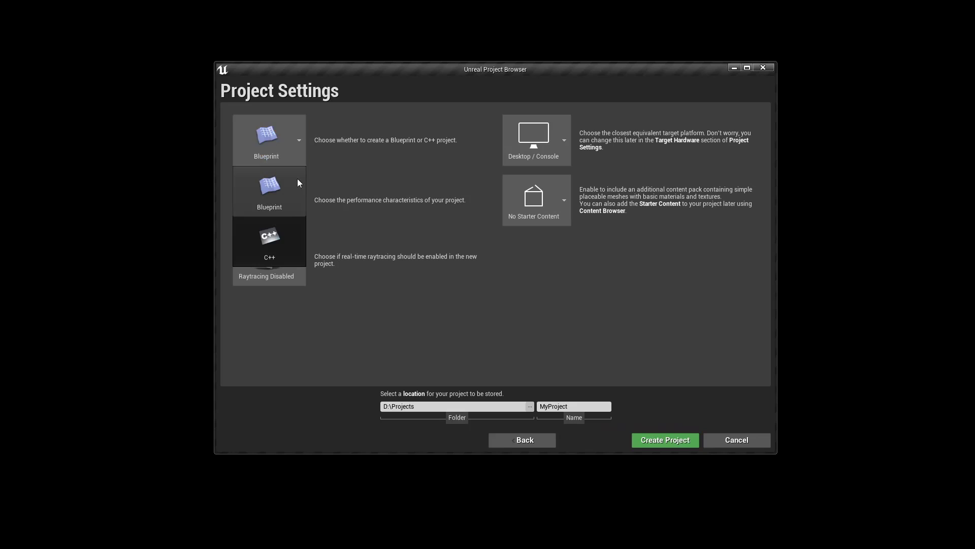
click(284, 249)
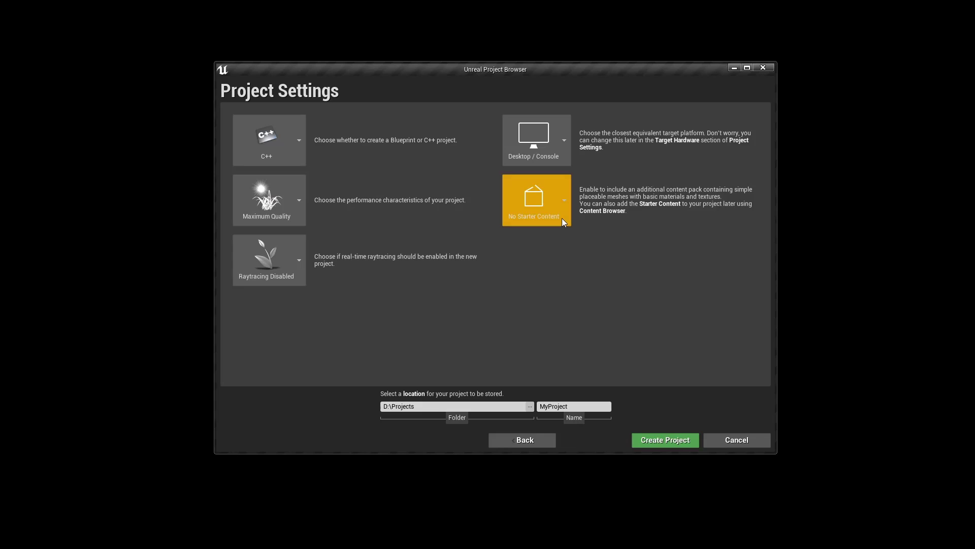
click(591, 409)
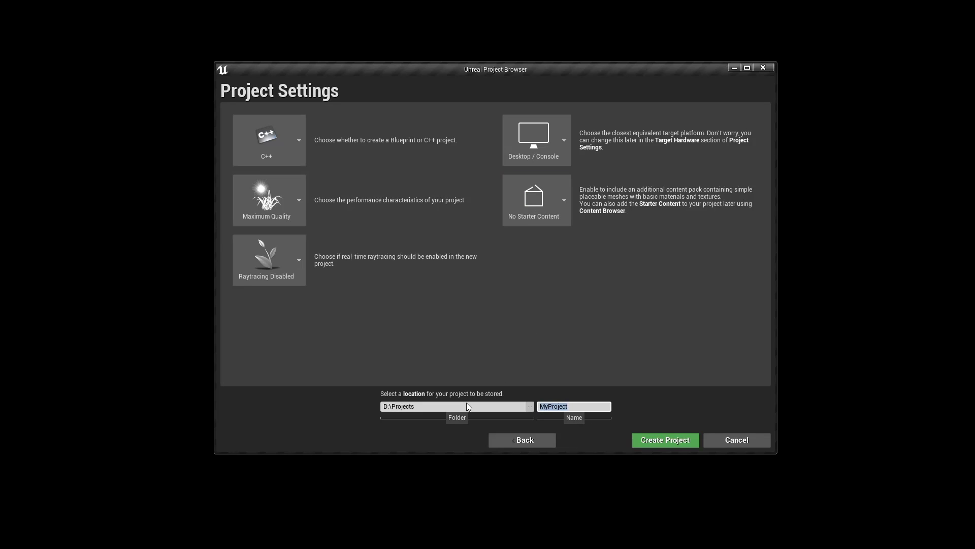
text(EndlessRunner)
click(677, 444)
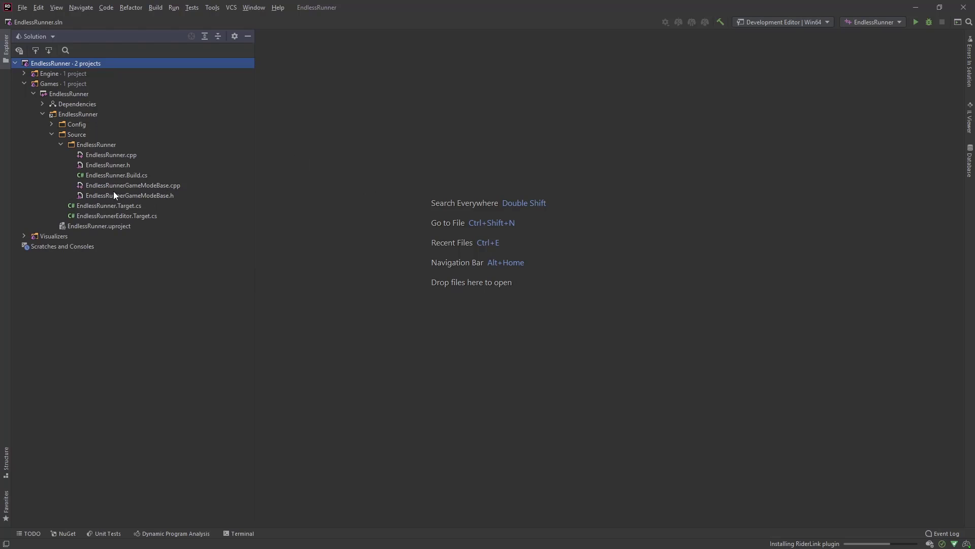
Step: Switch to Rider and locate the EndlessRunnerGameModeBase header and source files in the solution
click(155, 196)
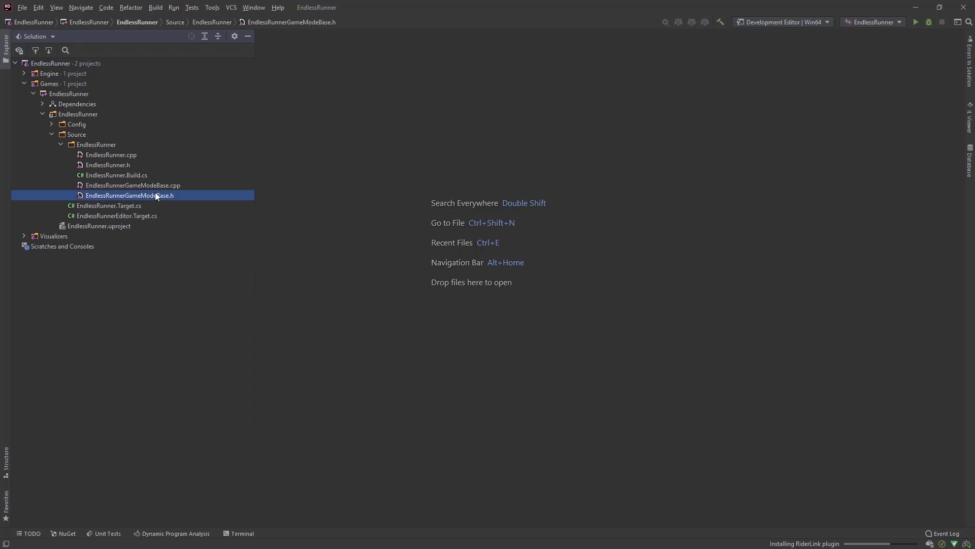
click(154, 185)
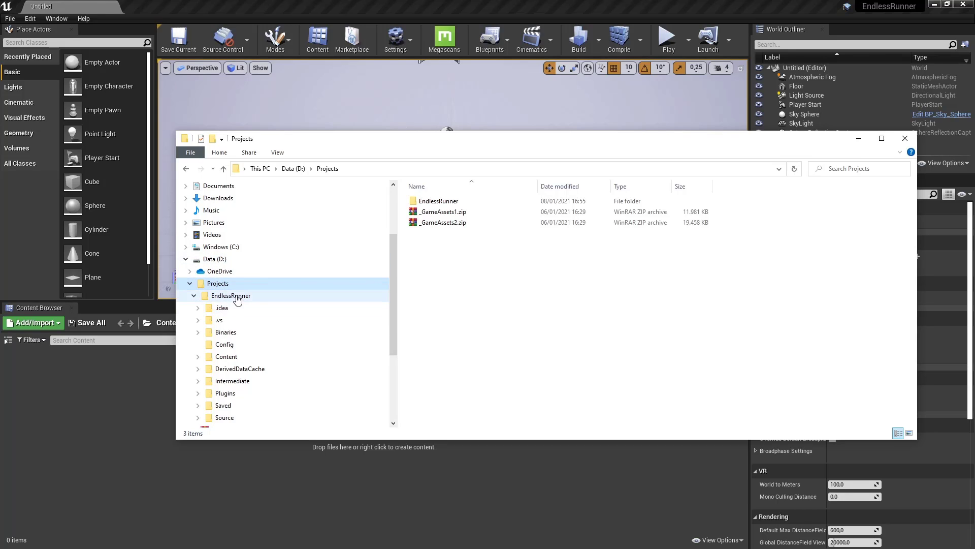
Step: Switch to File Explorer, extract _GameAssets1.zip and _GameAssets2.zip into the EndlessRunner project's Content folder, and return to the Unreal Editor
click(445, 212)
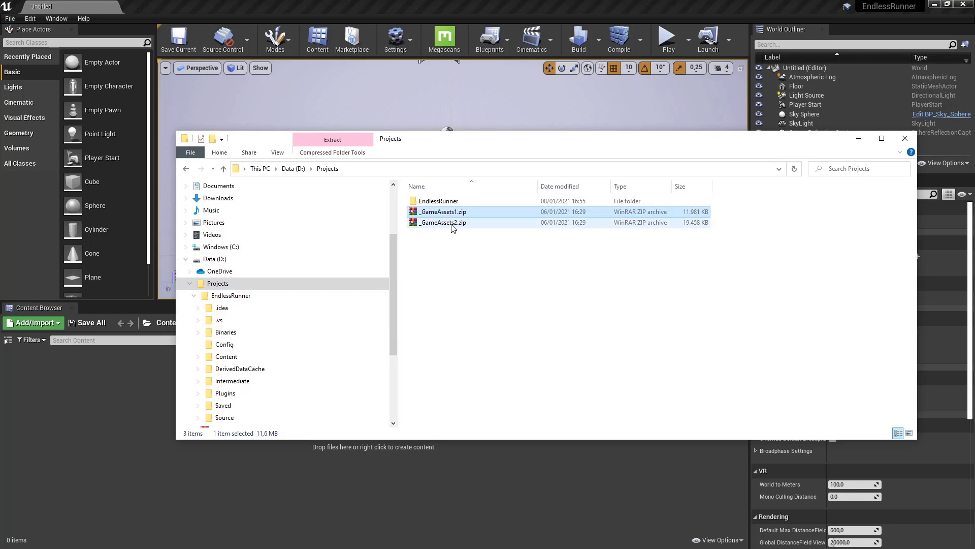
shift+click(452, 223)
scroll(305, 310, down, 1)
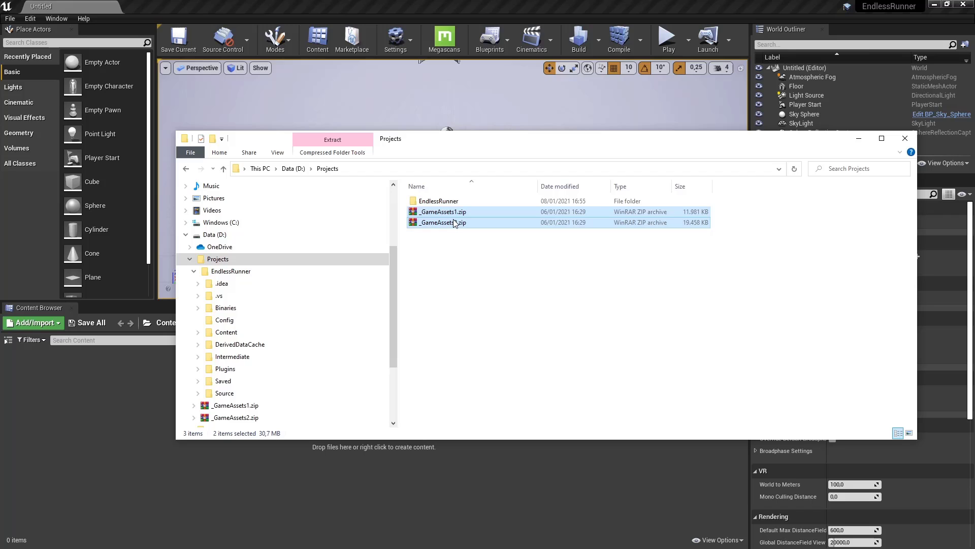
right_drag(451, 213, 313, 333)
click(358, 391)
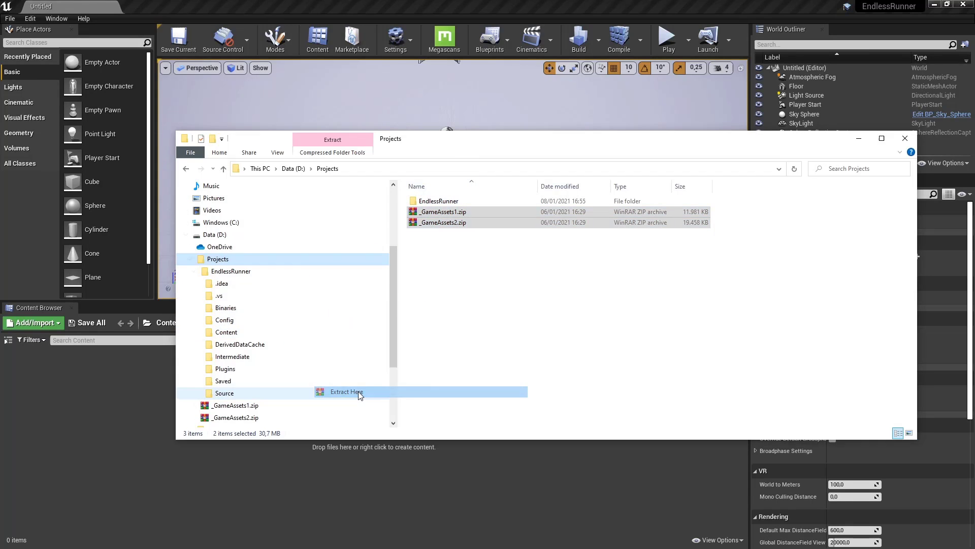
click(132, 491)
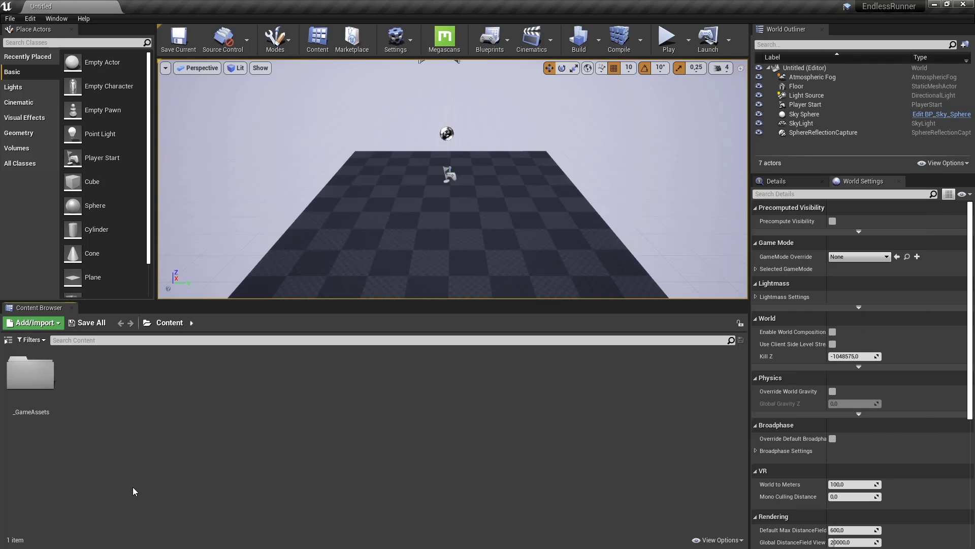
Step: Show the Content Browser's folder tree and expand the _GameAssets and C++ Classes folders
click(10, 342)
click(10, 361)
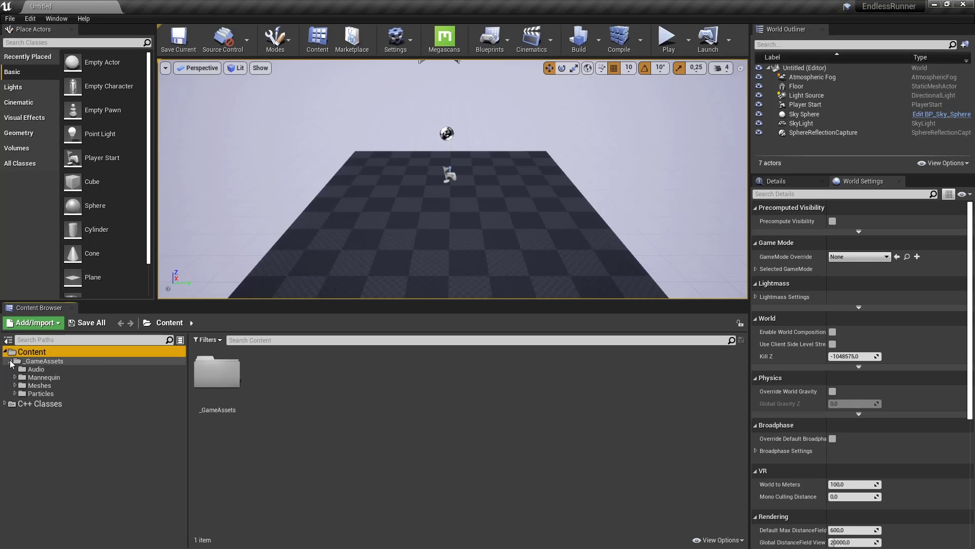
click(5, 404)
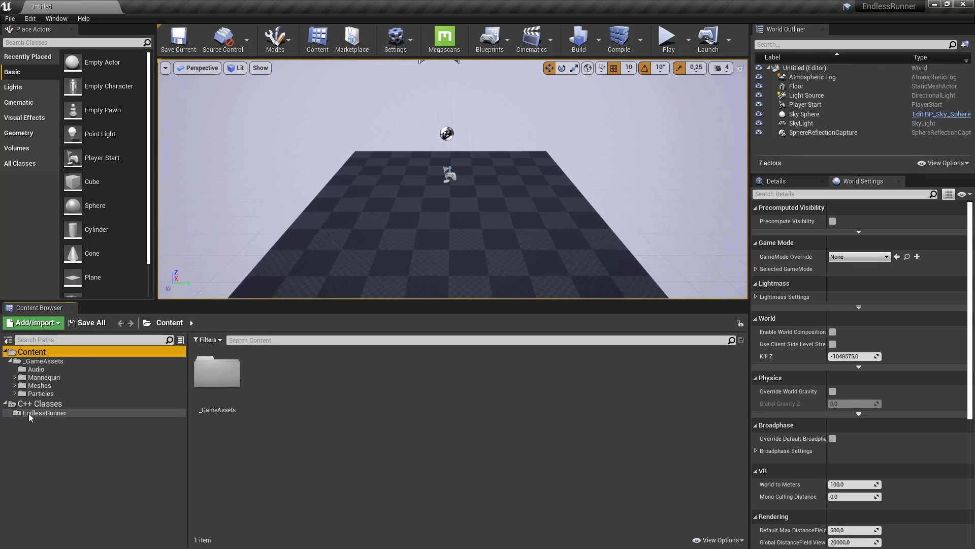
Step: Look through the user interface textures in the _GameAssets folder, from T_Coin-UI to T_Start_Btn
click(48, 361)
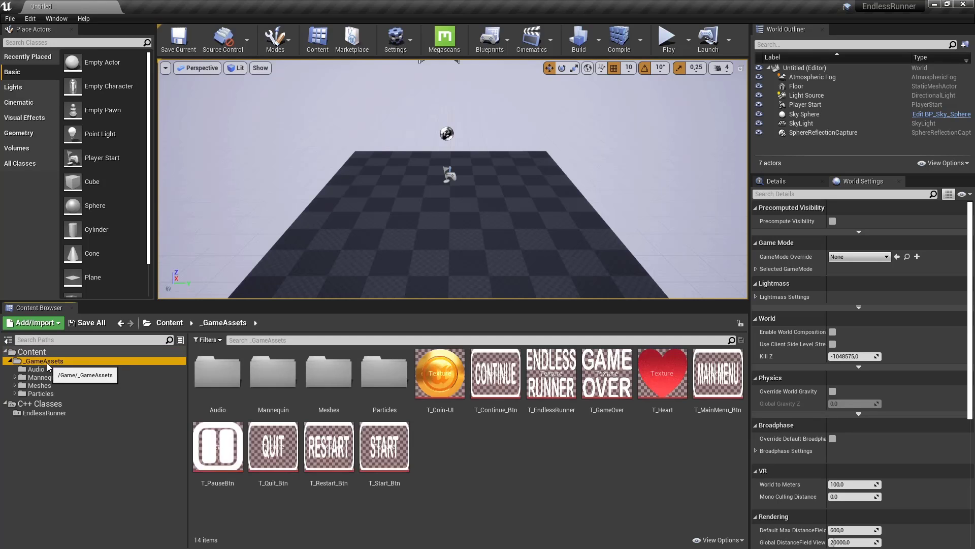
click(437, 404)
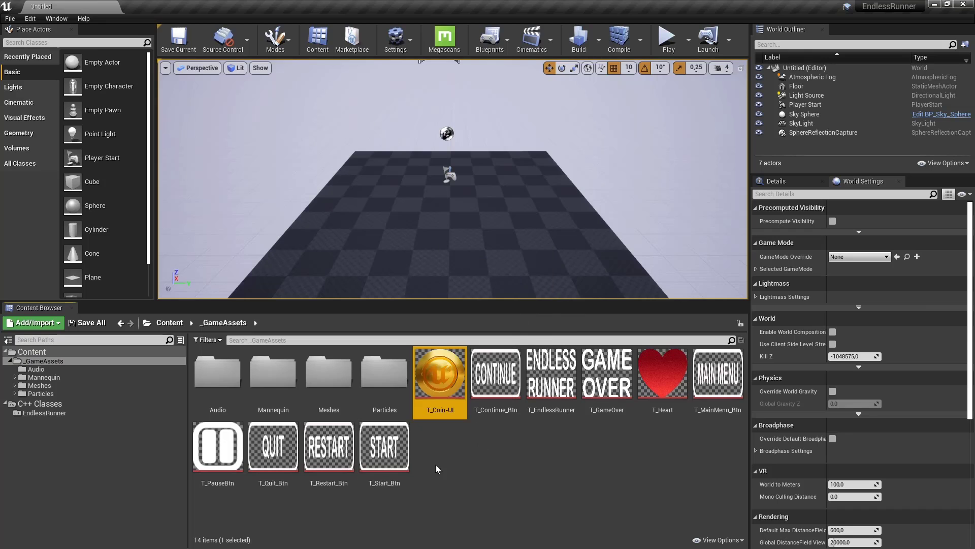
click(391, 447)
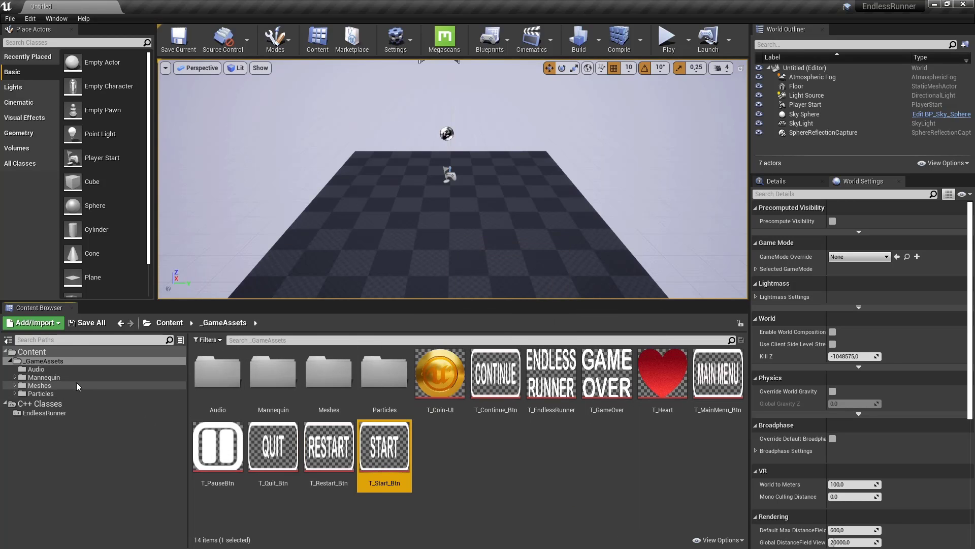
Step: Review the Audio assets and the Mannequin's Mesh and Animations folders, and collapse the Mannequin folder
click(37, 370)
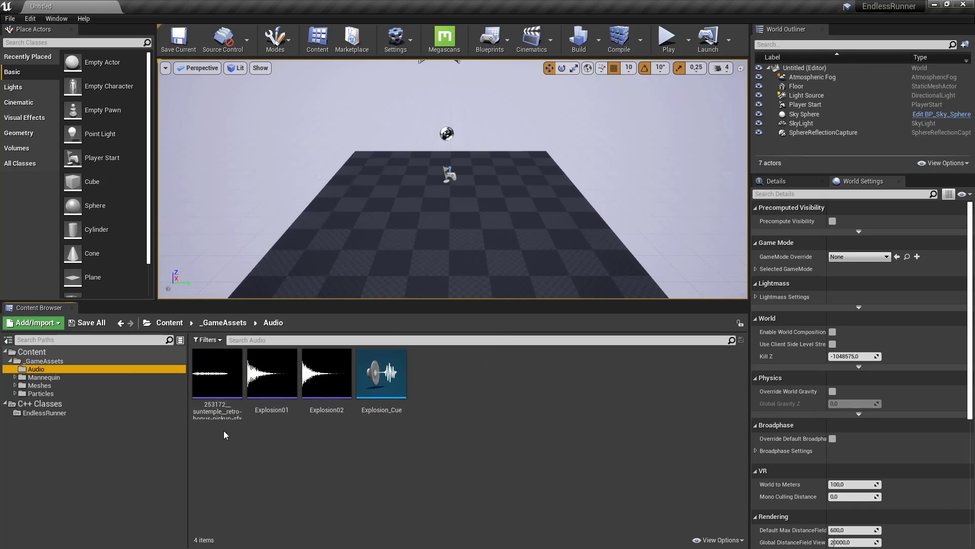
click(37, 378)
click(15, 376)
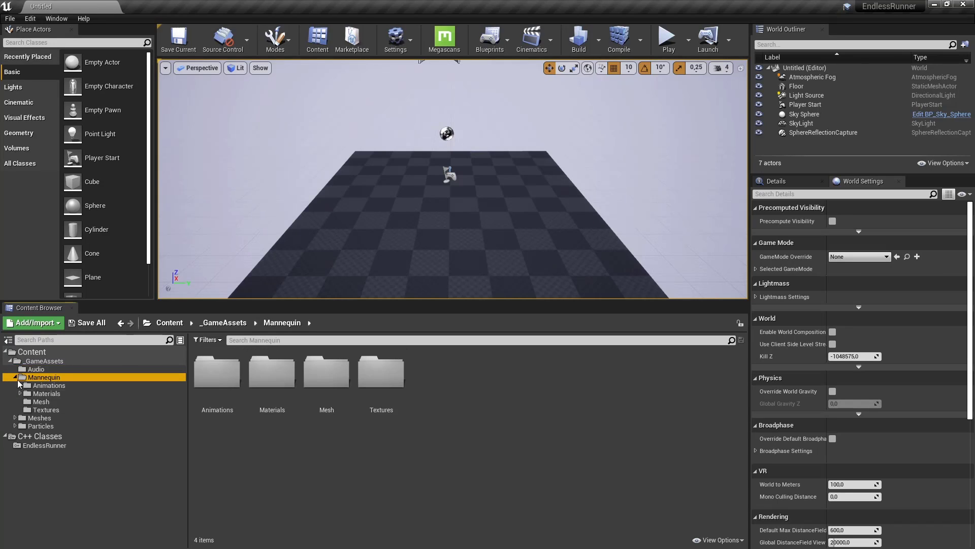
click(48, 401)
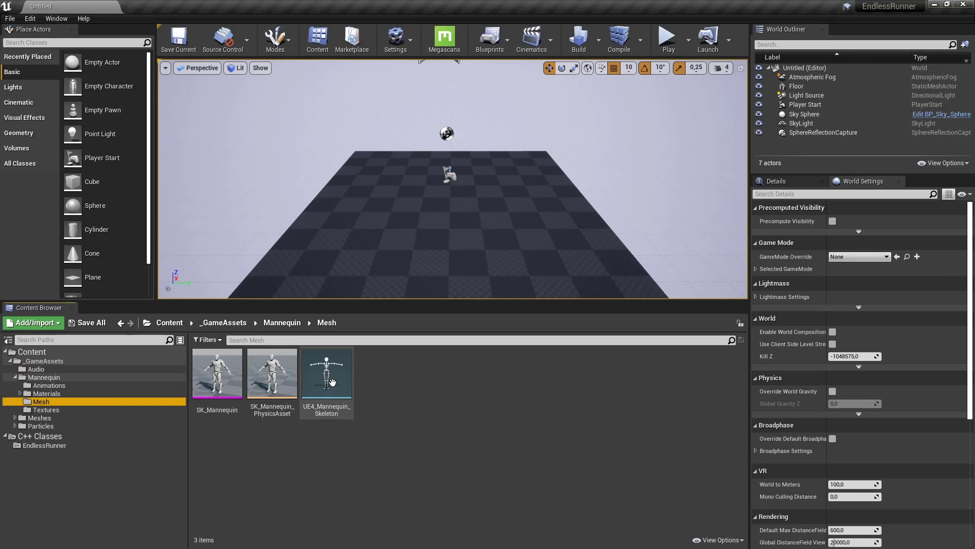
click(49, 385)
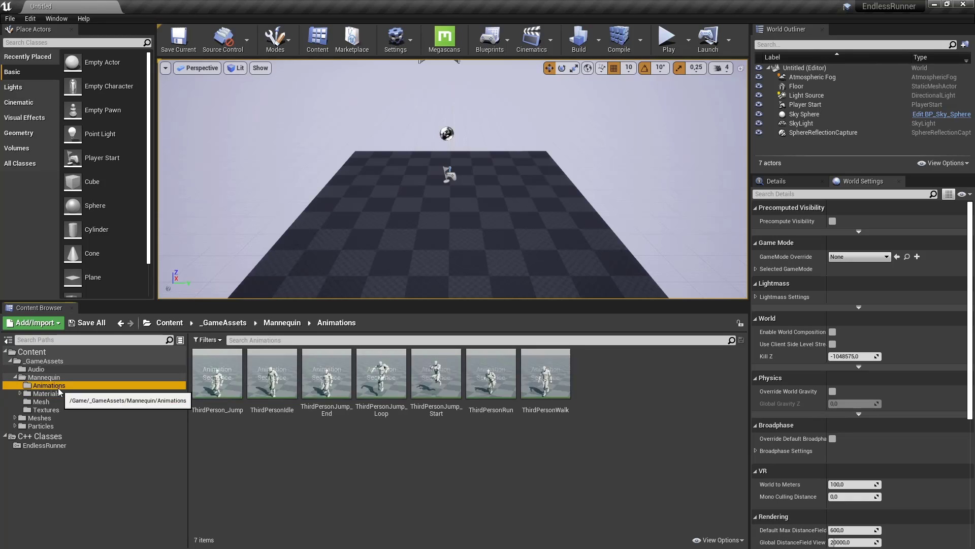
click(16, 377)
Step: Review the contents of the Meshes and Particles folders, and collapse the _GameAssets folder
click(49, 385)
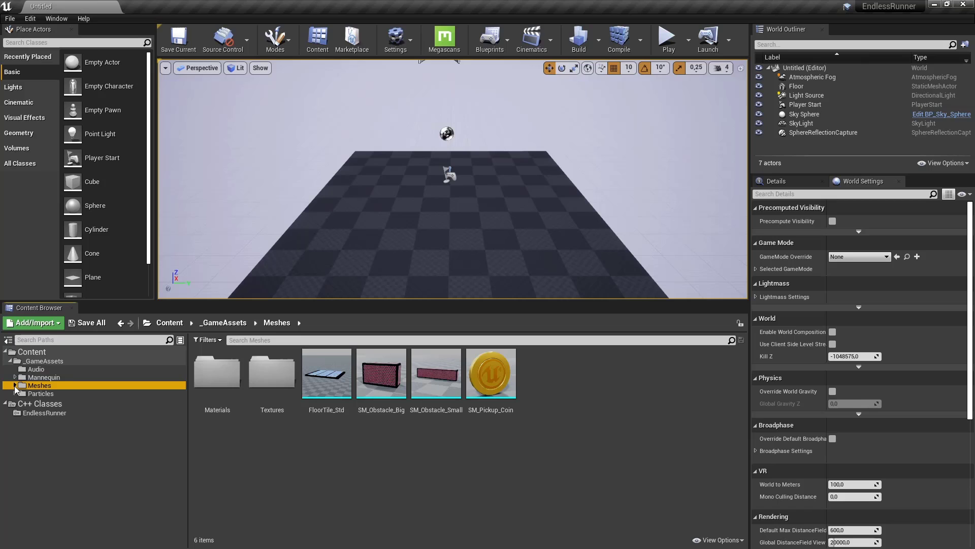
click(15, 385)
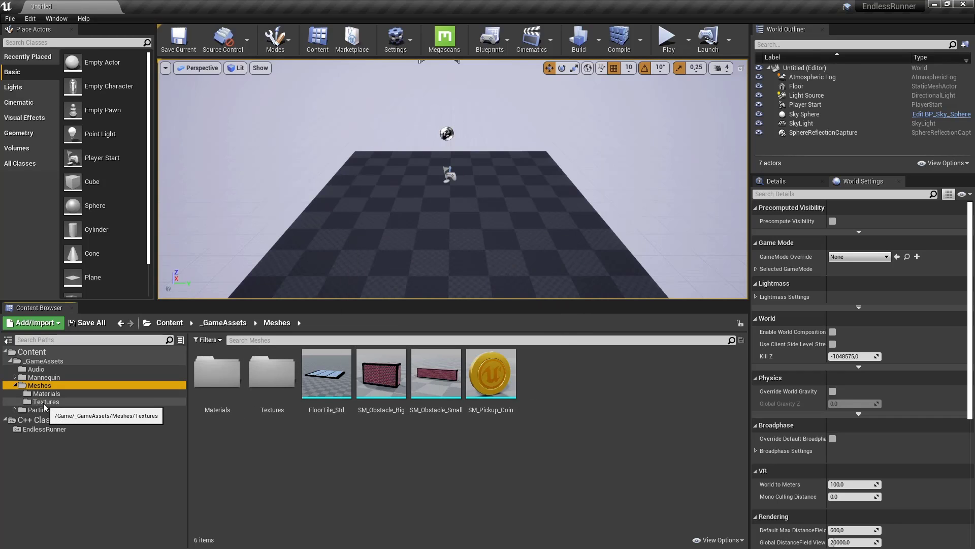
click(44, 401)
click(26, 386)
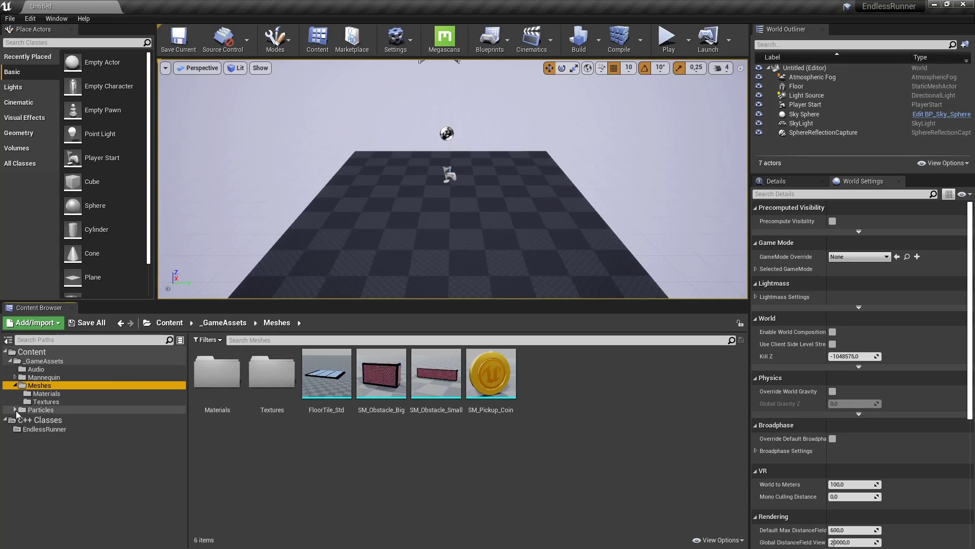
click(15, 410)
click(38, 394)
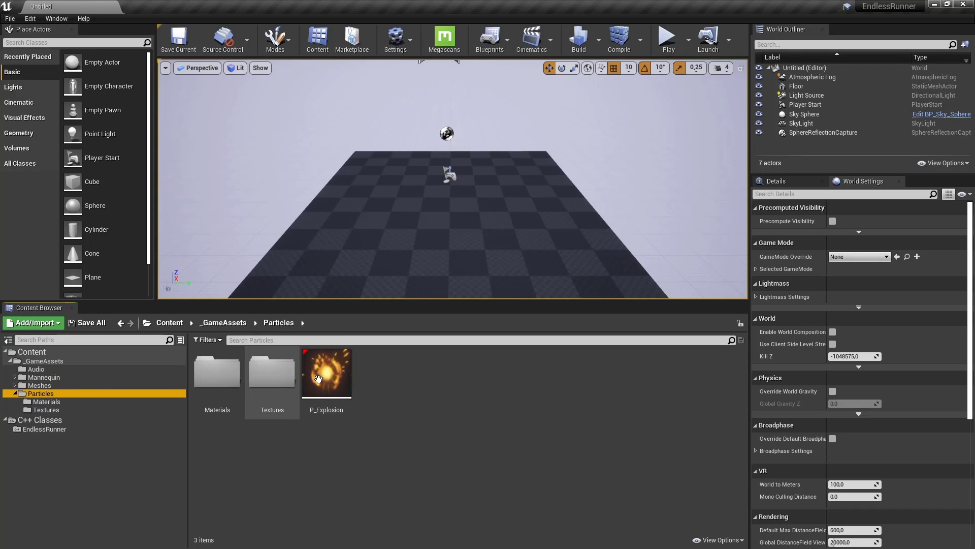
double_click(27, 362)
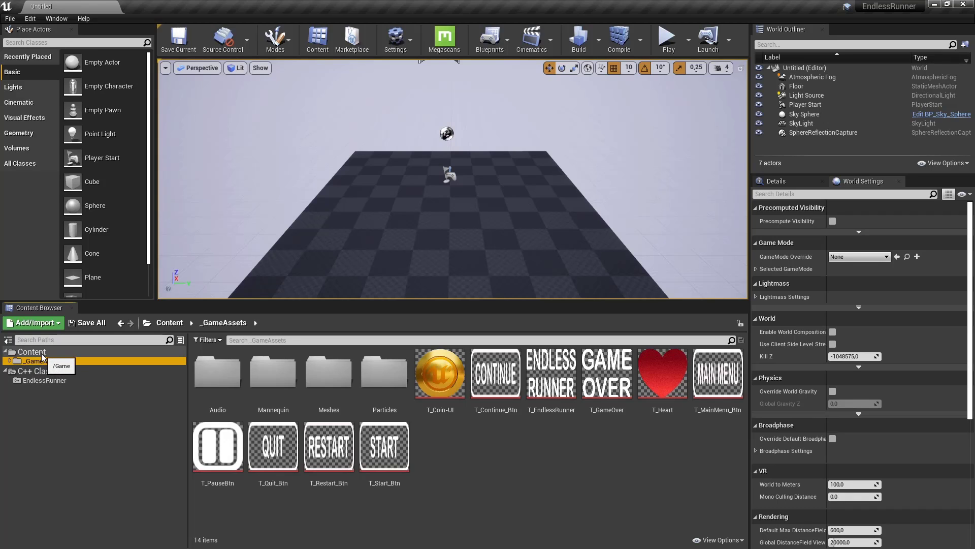
Step: Create a new folder named _Game inside the Content folder
click(32, 352)
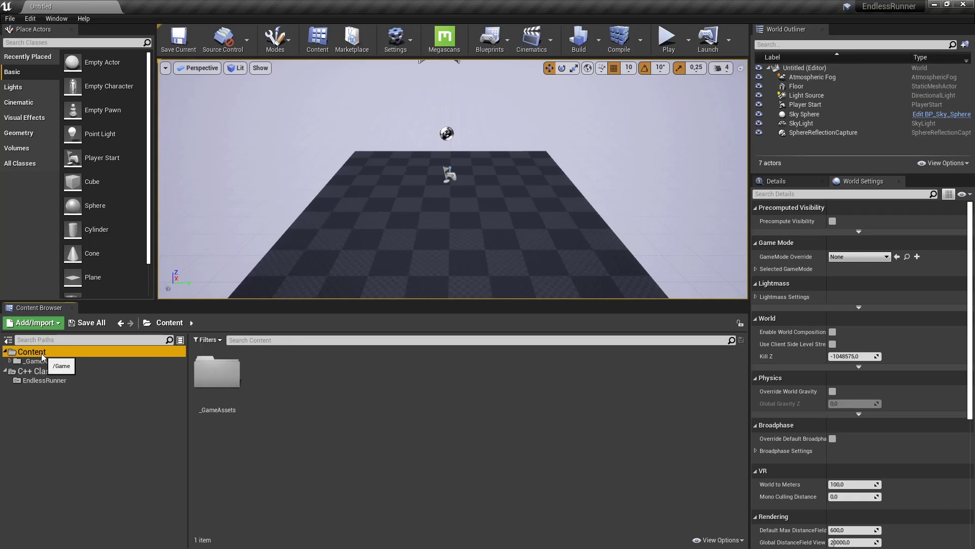
right_click(42, 355)
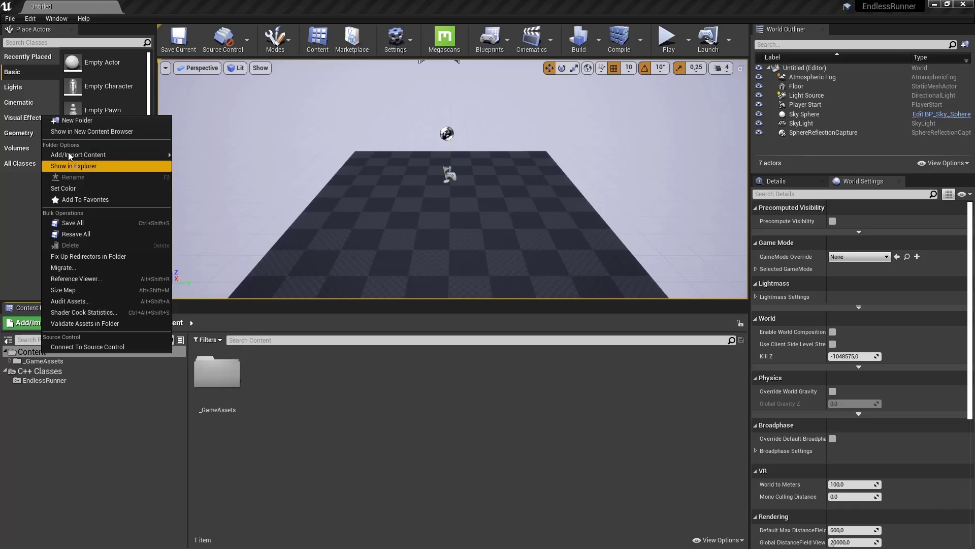
click(64, 122)
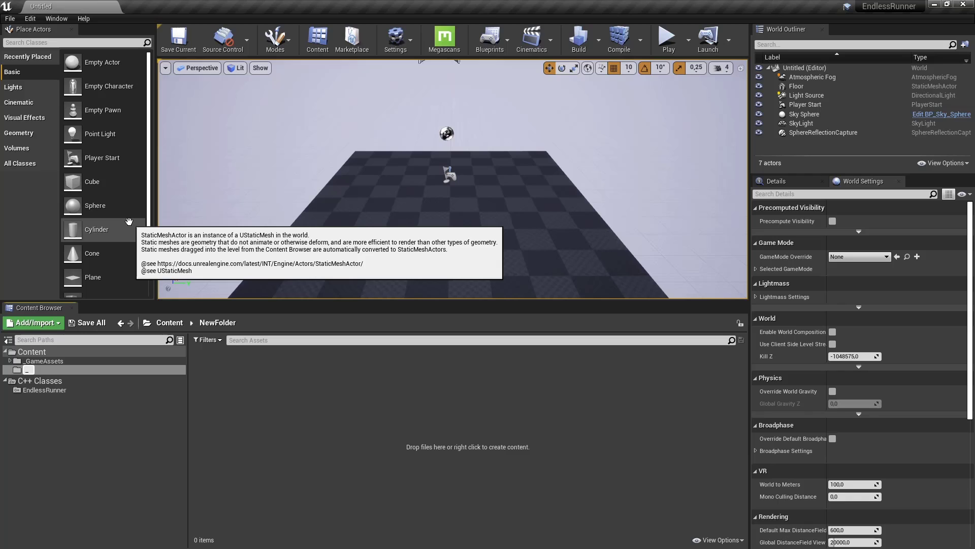
key(Return)
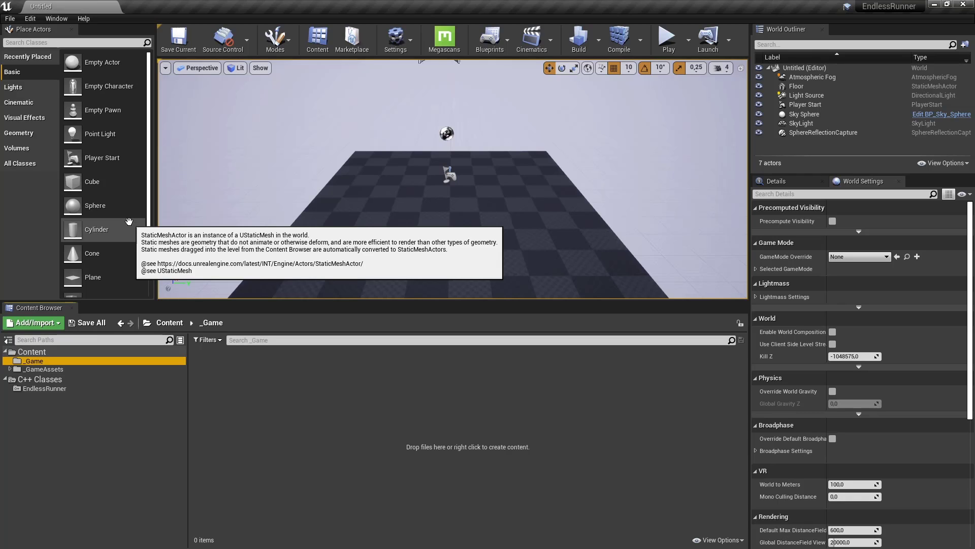
Step: Create two subfolders named Animation and Blueprints inside the _Game folder
right_click(38, 364)
mouse_move(70, 264)
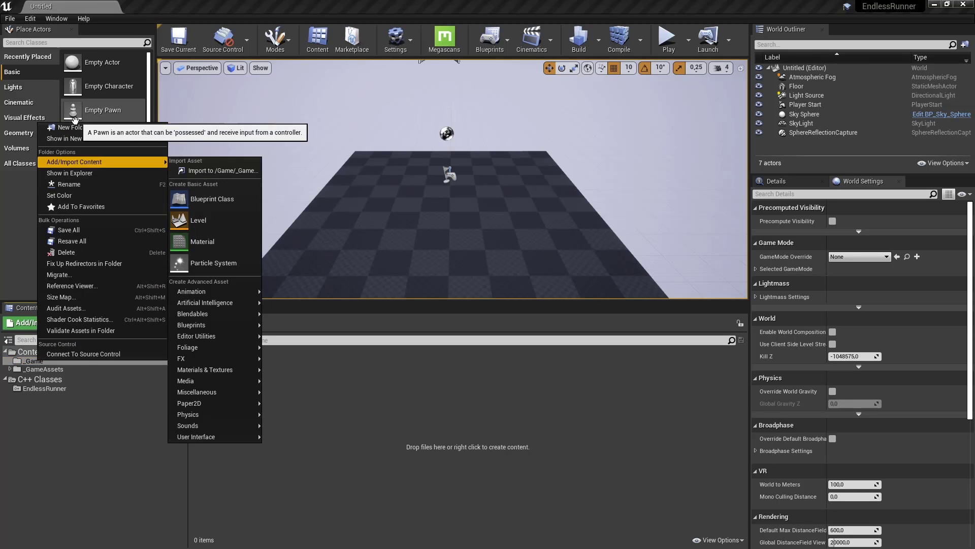
click(81, 129)
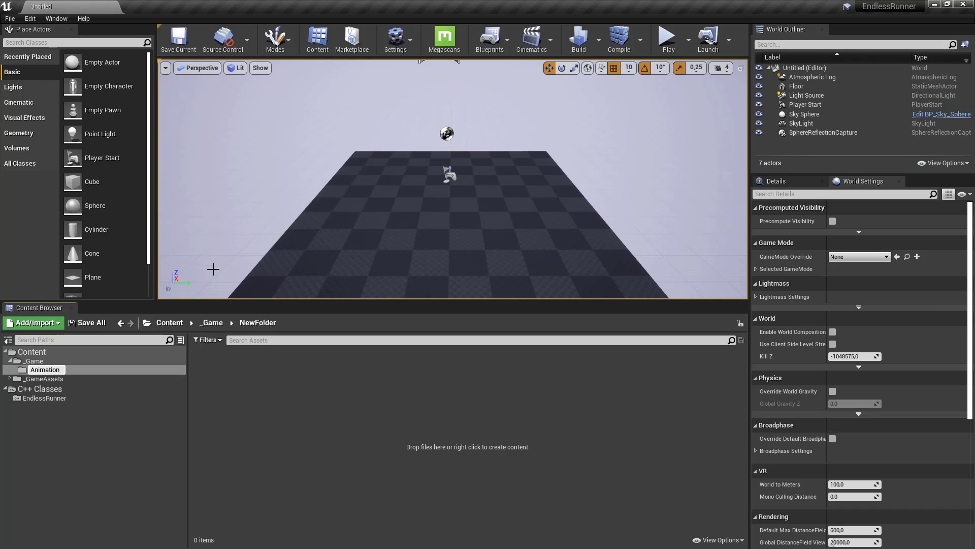
key(Return)
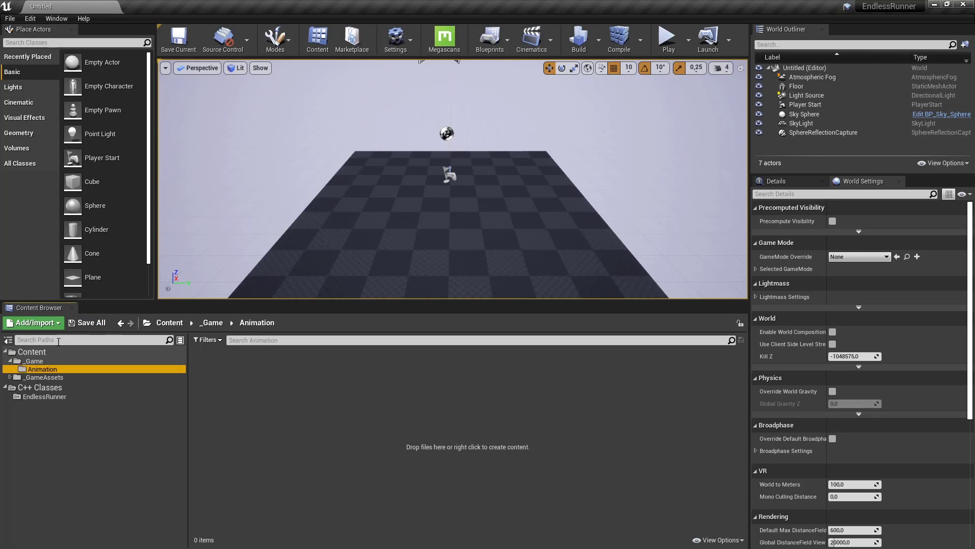
right_click(34, 360)
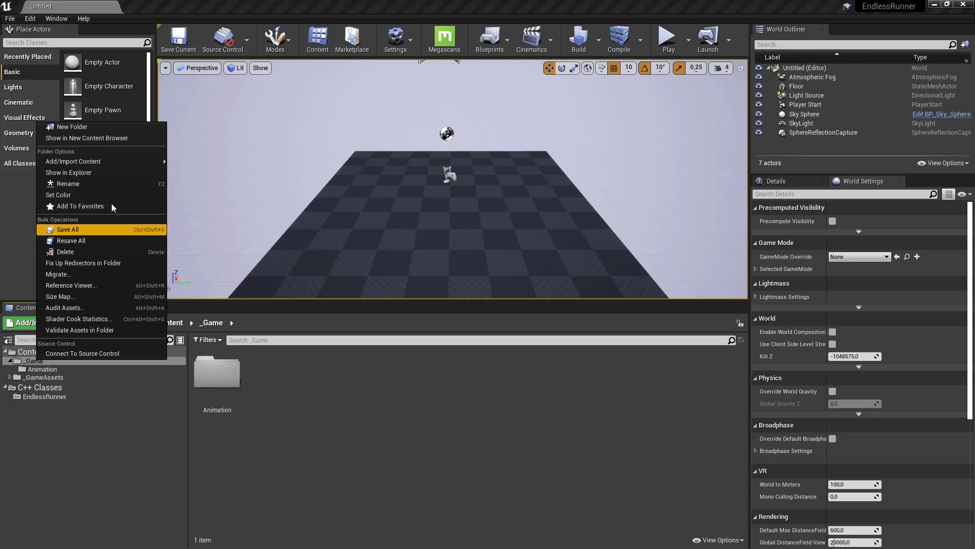
click(98, 127)
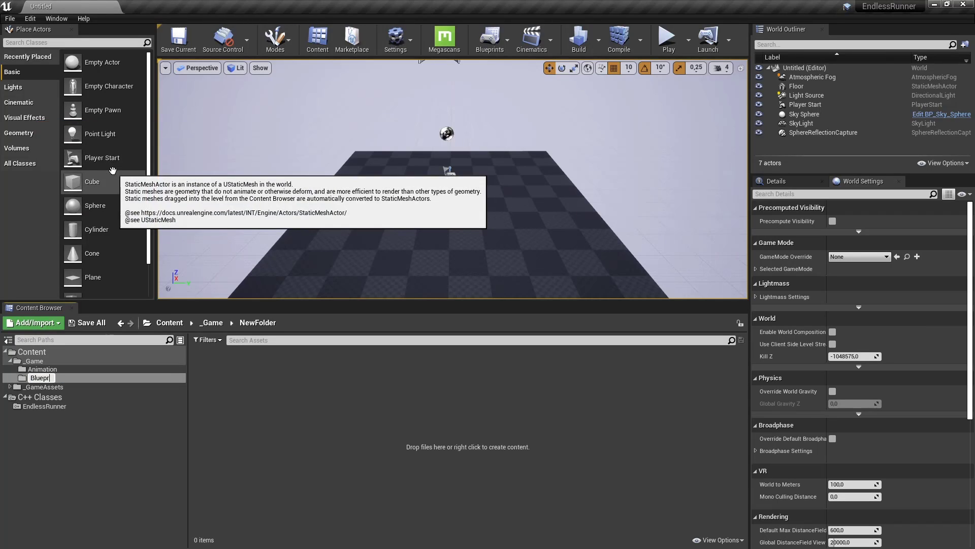
text(Blueprints)
key(Return)
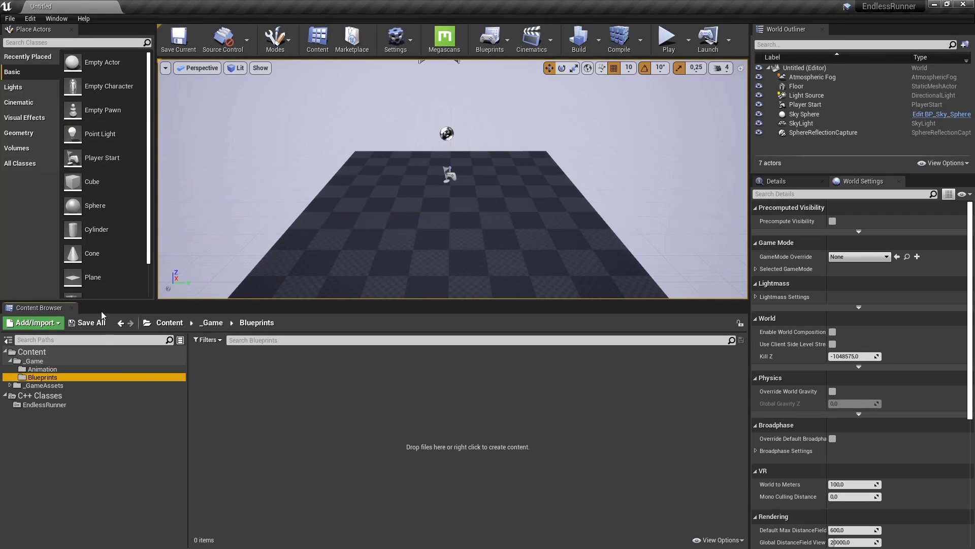
Step: Add two more subfolders named Maps and UMG inside the _Game folder
right_click(31, 361)
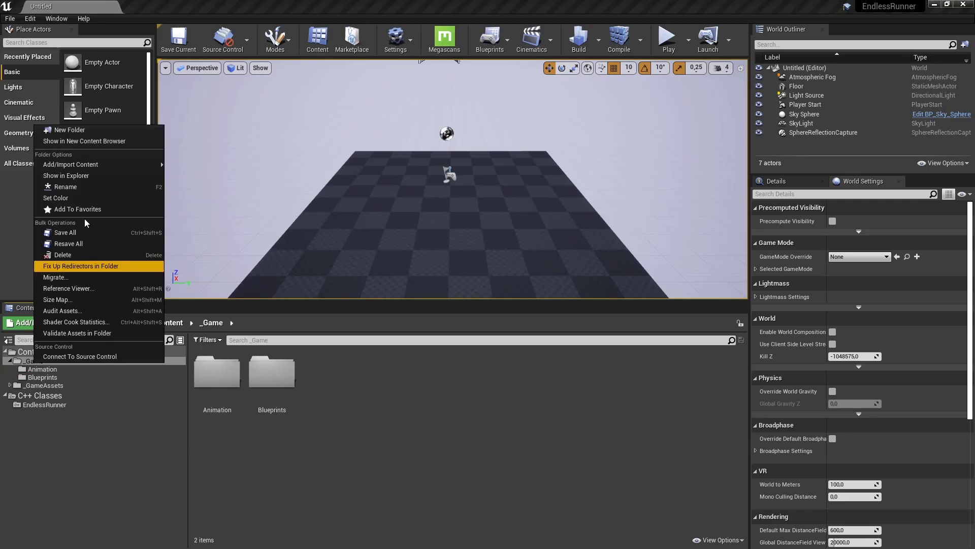
click(77, 130)
text(Maps)
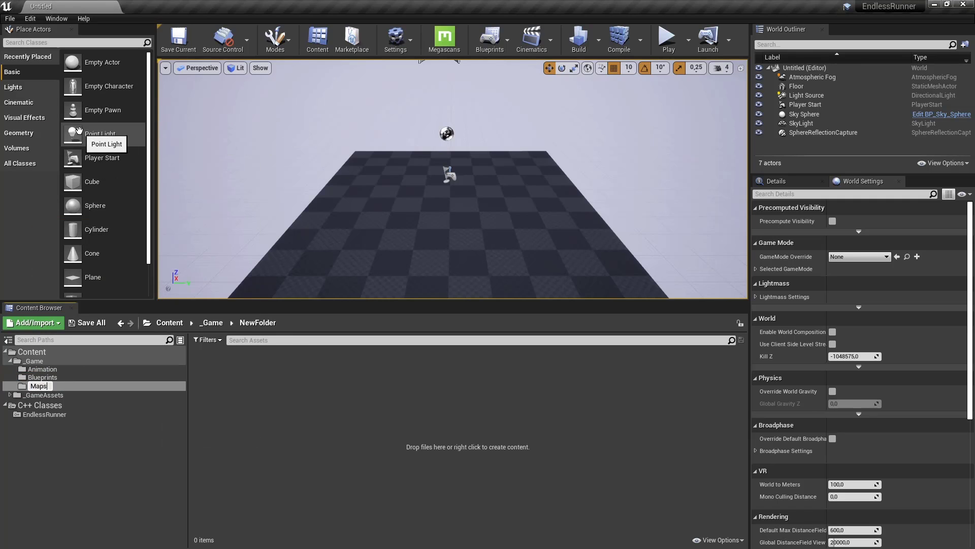
key(Return)
right_click(33, 361)
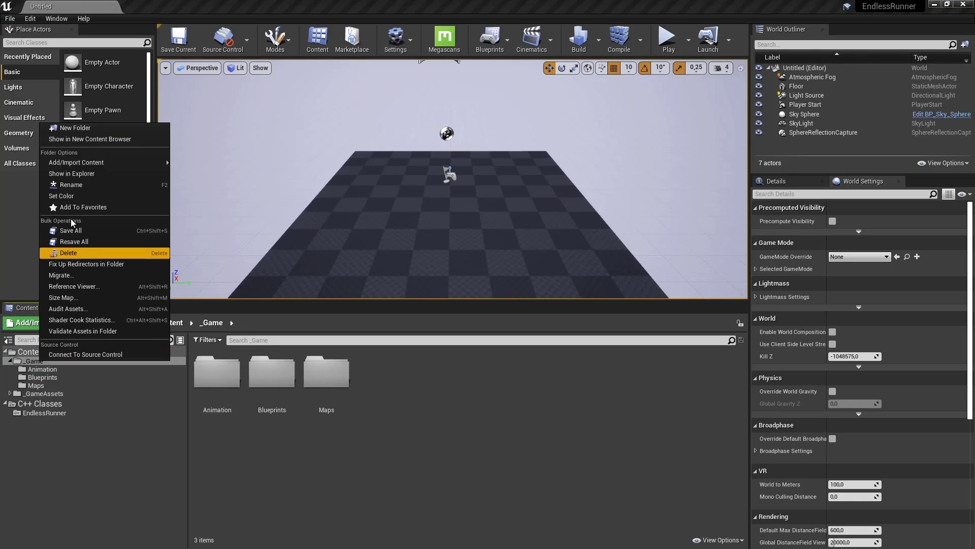
click(76, 128)
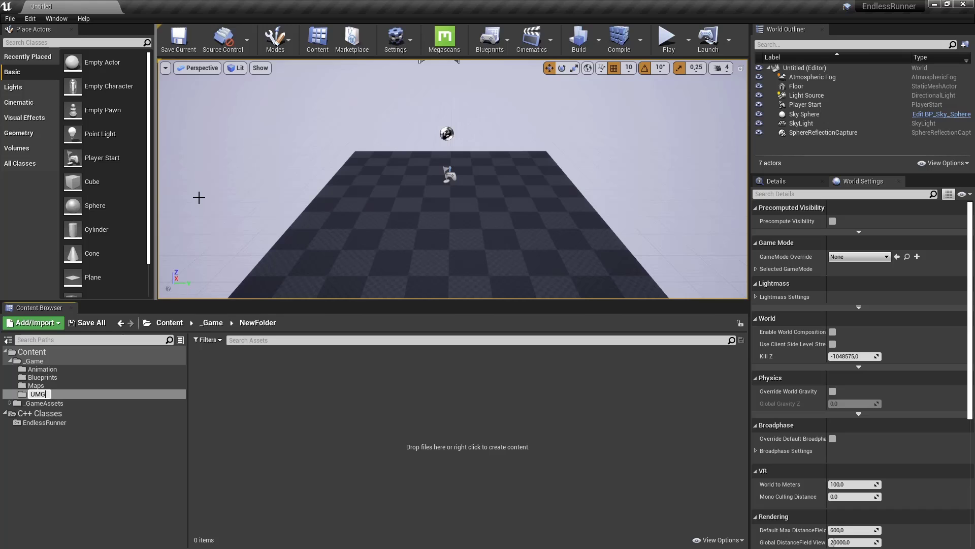
key(Return)
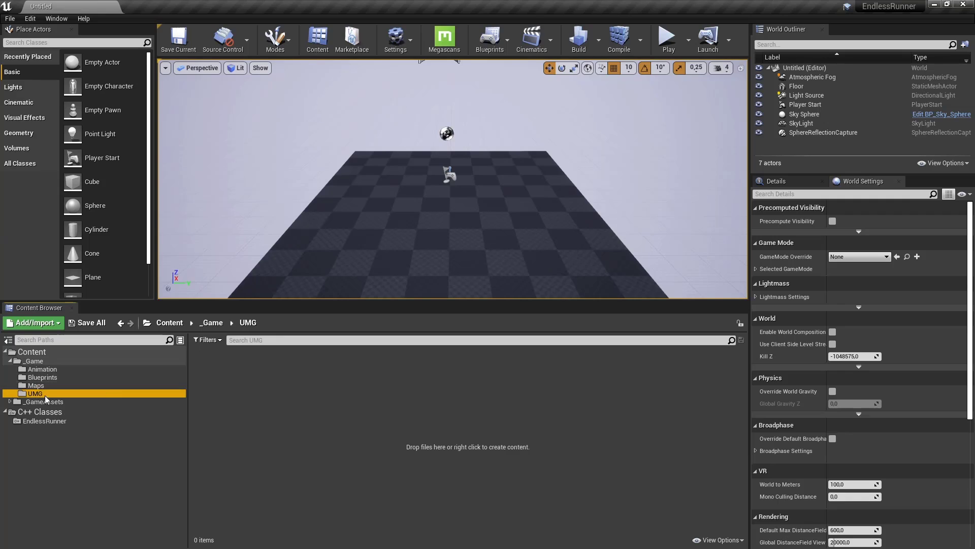
Step: Review the _GameAssets subfolders and the contents of the EndlessRunner C++ classes folder
click(10, 402)
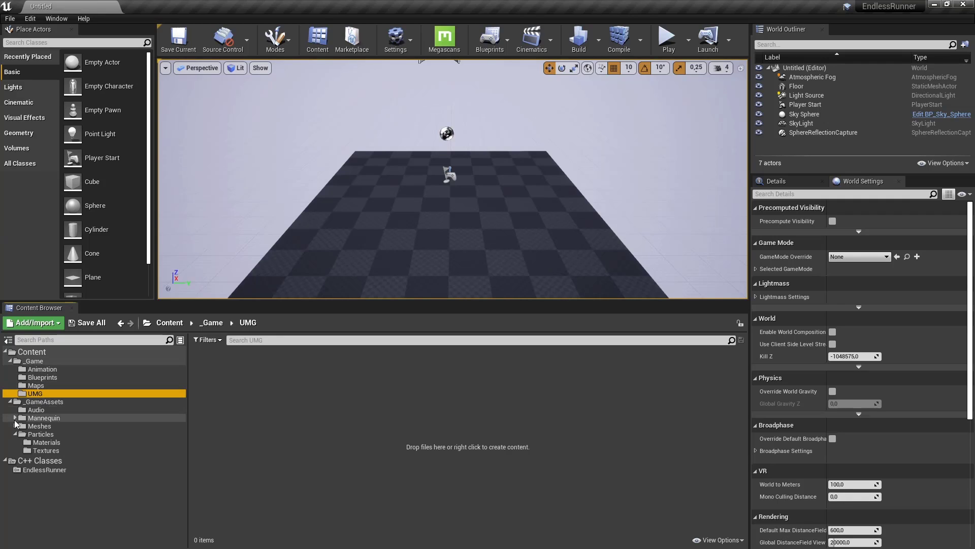
click(10, 401)
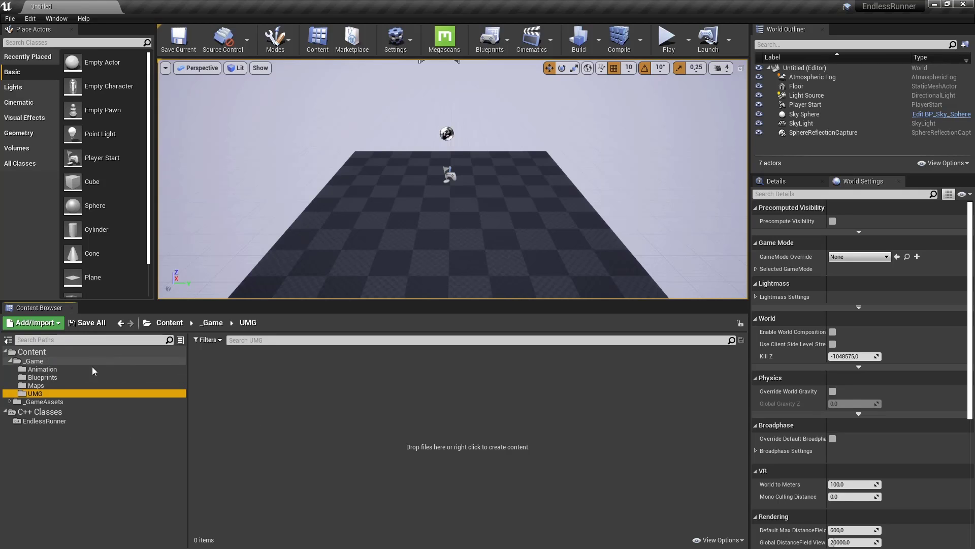
click(53, 421)
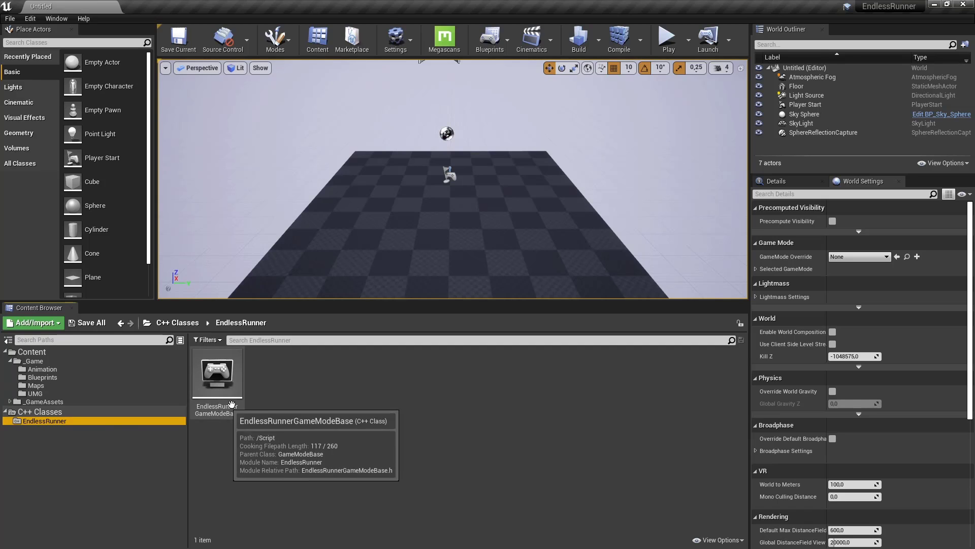
right_click(338, 401)
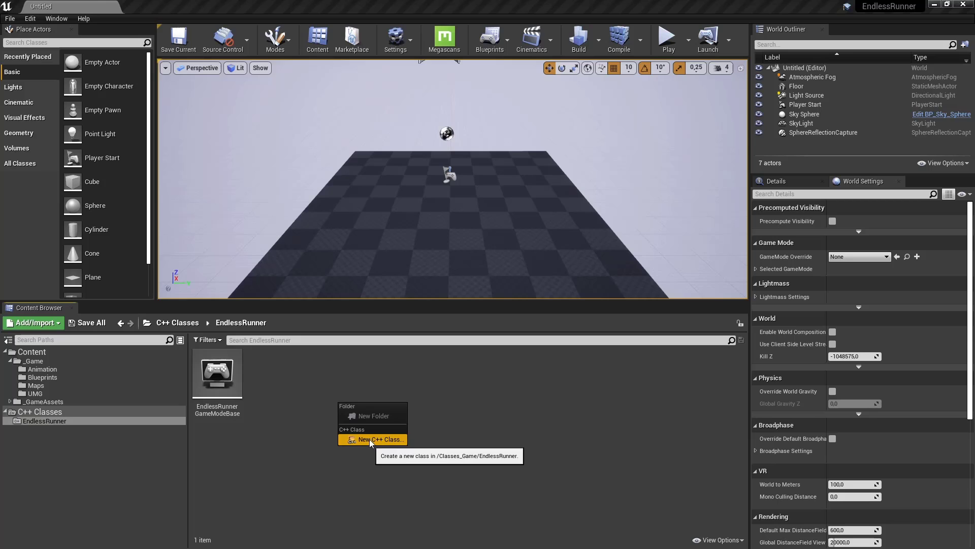
click(370, 439)
scroll(404, 284, down, 2)
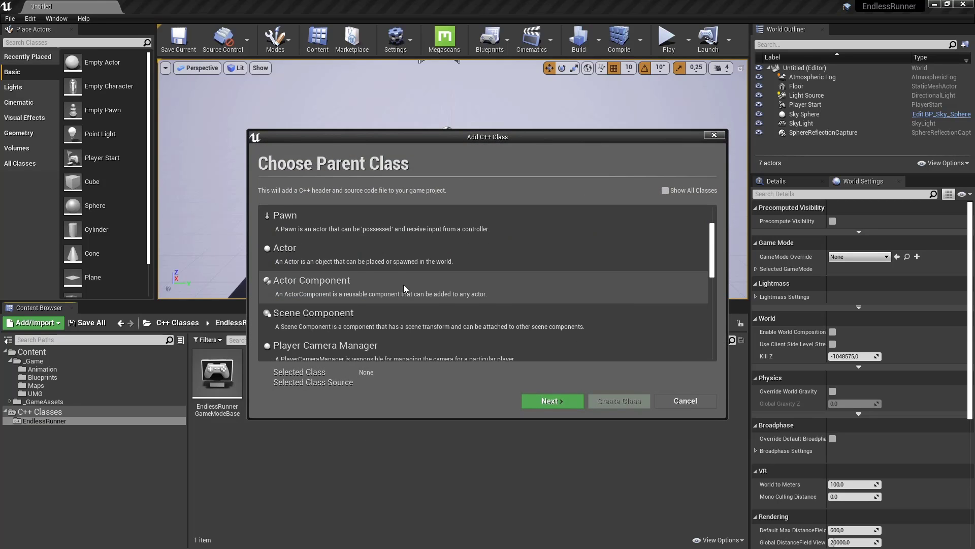
scroll(404, 284, down, 4)
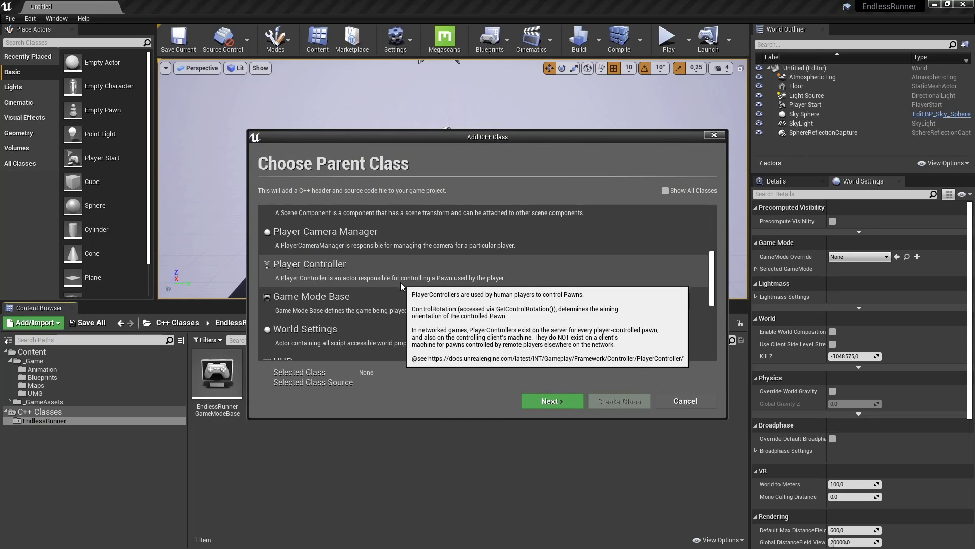
click(360, 297)
click(564, 401)
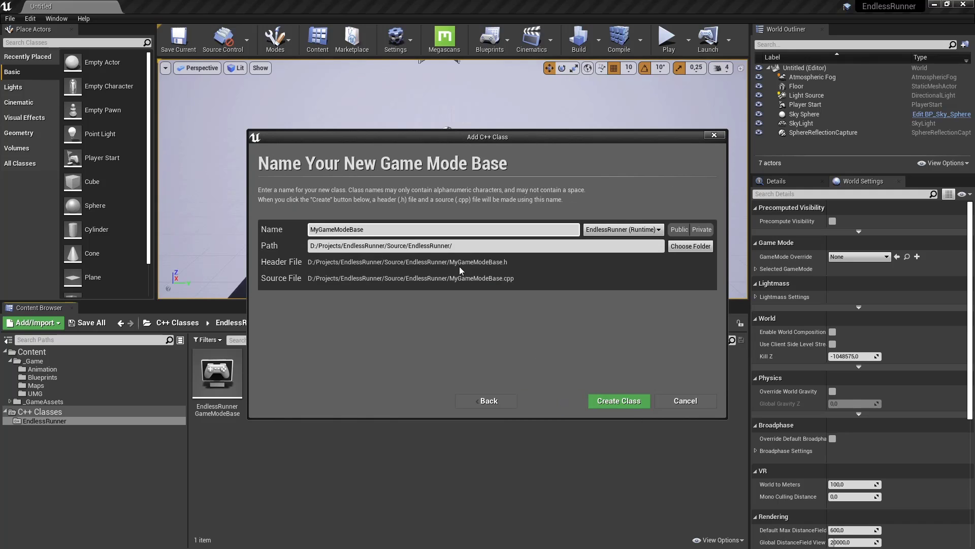
drag(553, 134, 522, 124)
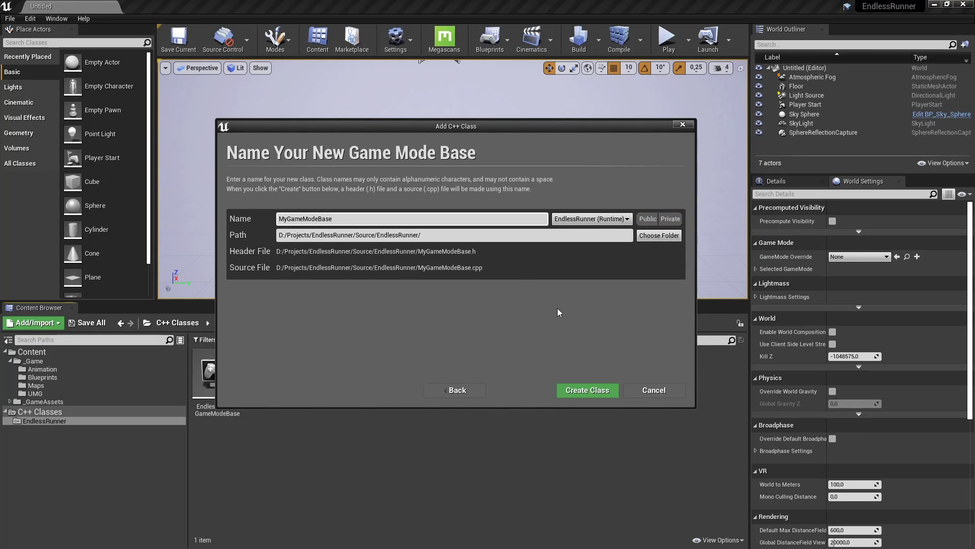
click(653, 390)
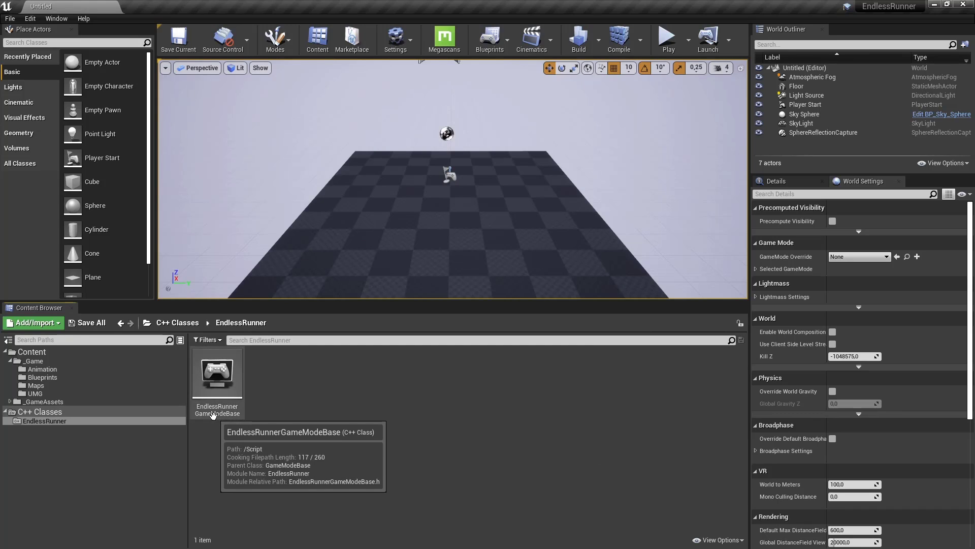
Step: Create a Blueprint class in the _Game Blueprints folder with EndlessRunnerGameModeBase as its parent class
click(54, 377)
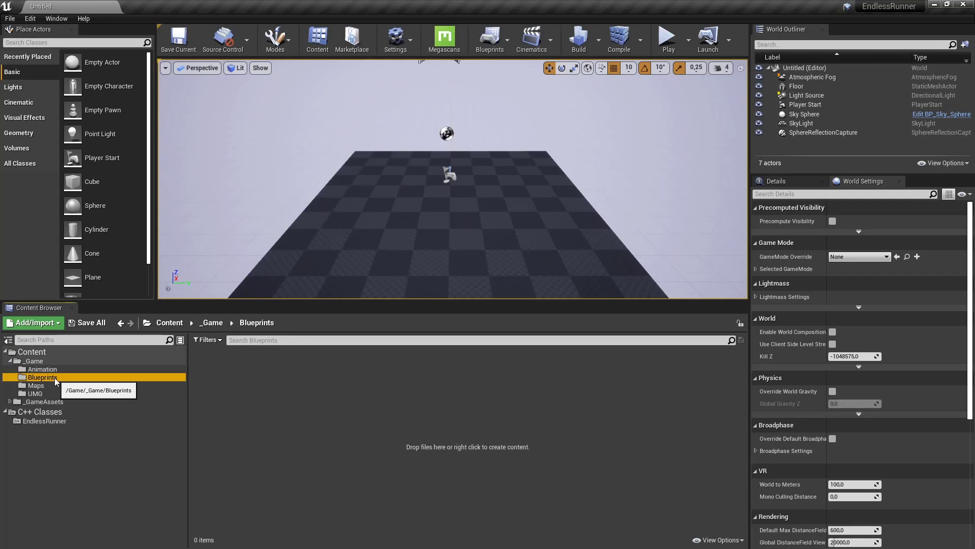
right_click(277, 409)
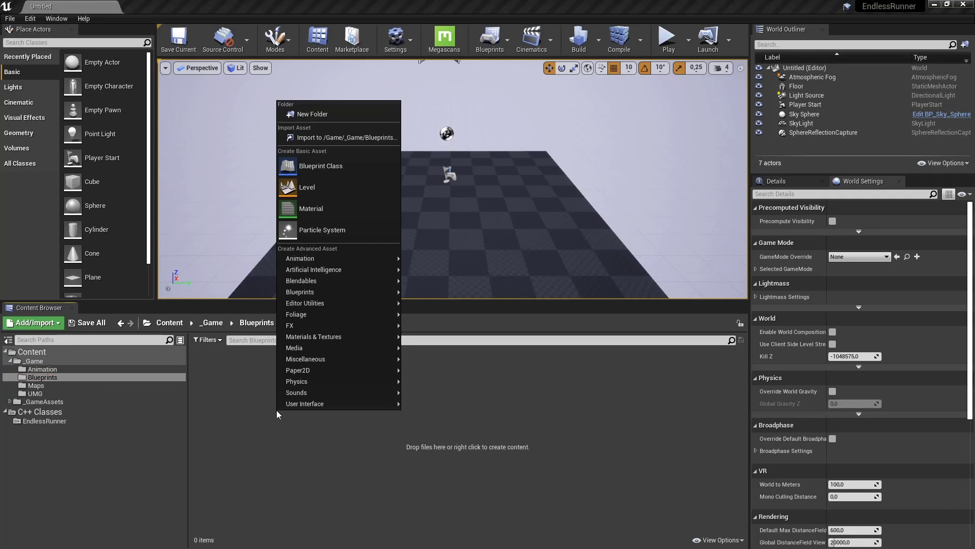
click(325, 167)
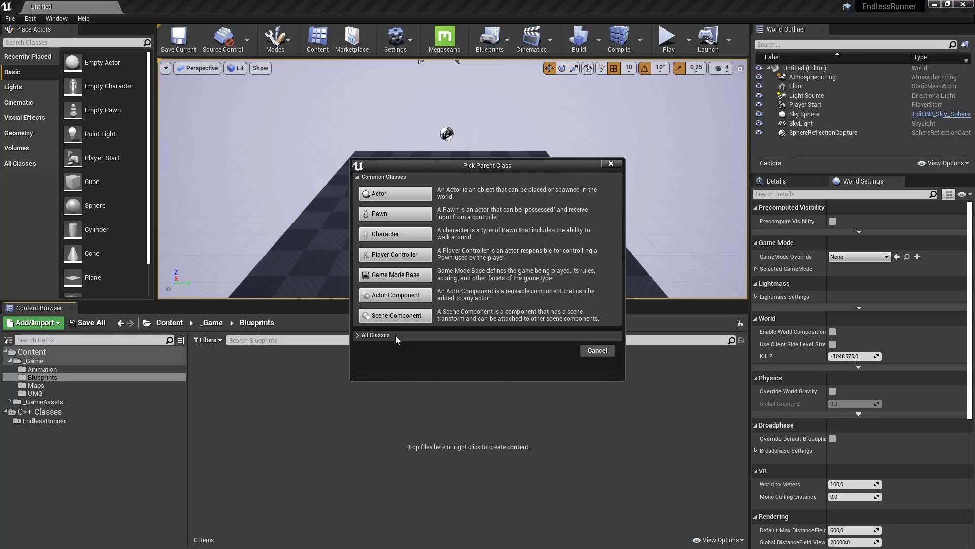
click(395, 335)
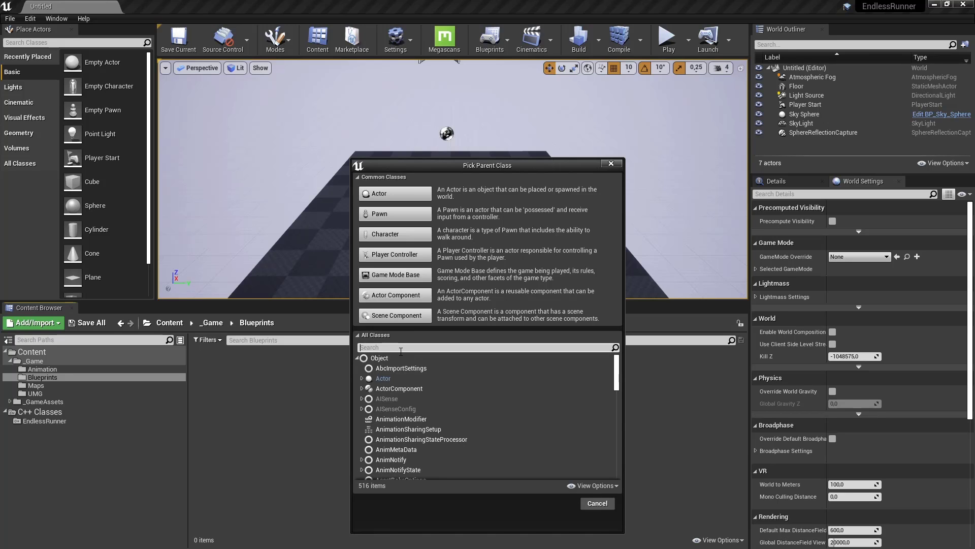
text(Endl)
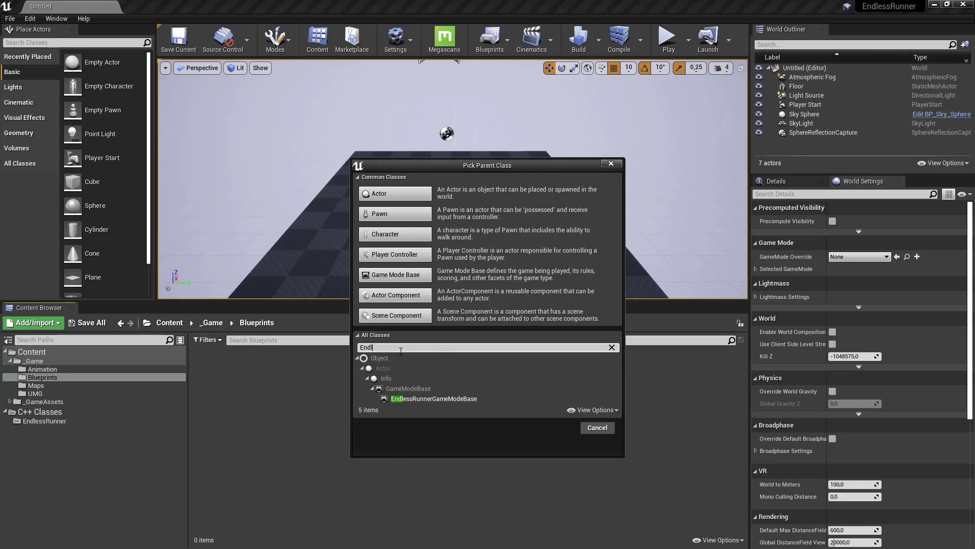
click(455, 399)
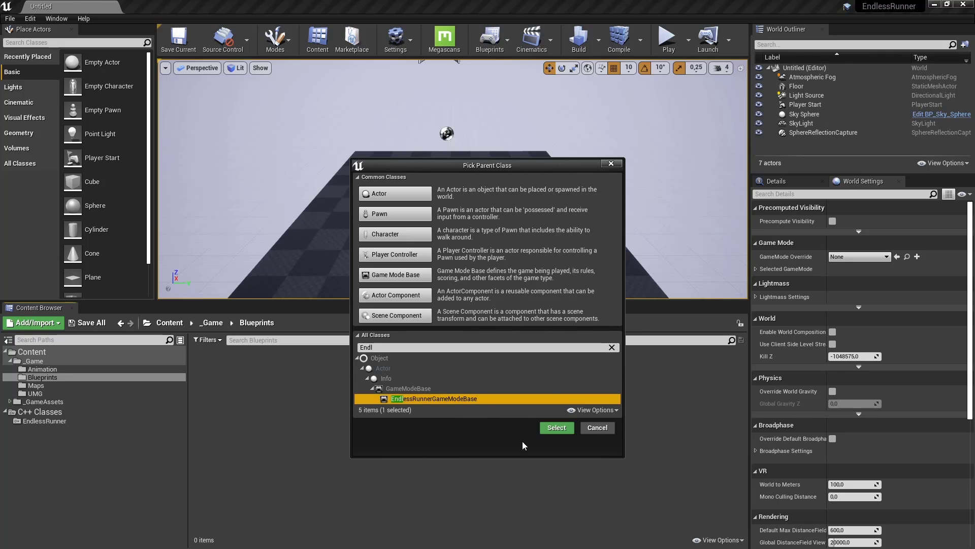
click(556, 427)
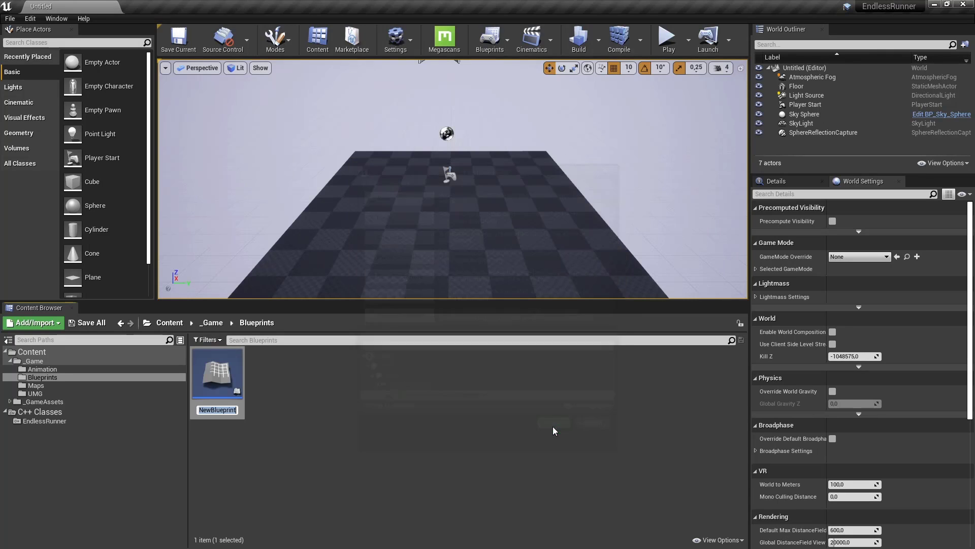
Step: Name the new game mode Blueprint BP_MainLevel_GM and save it
text(B)
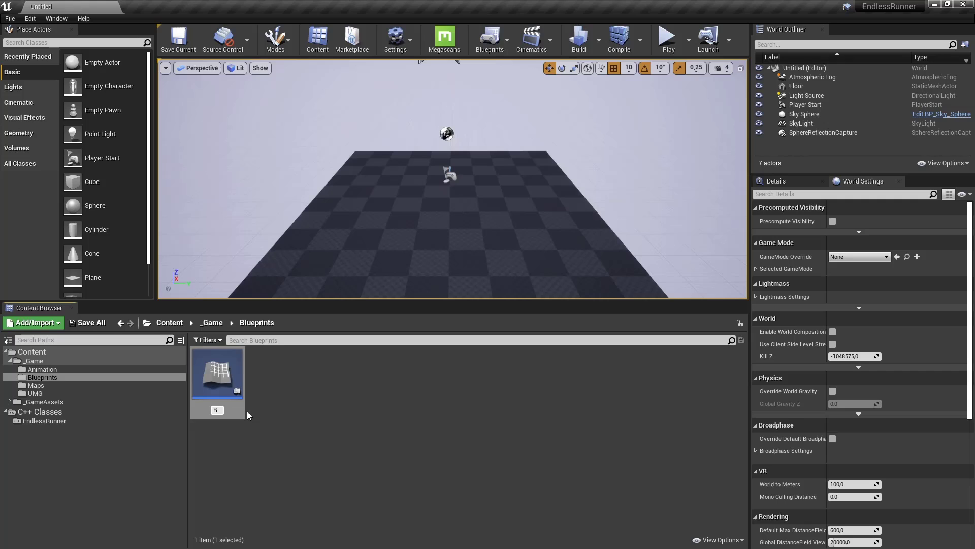
text(P_MainLevel_GM)
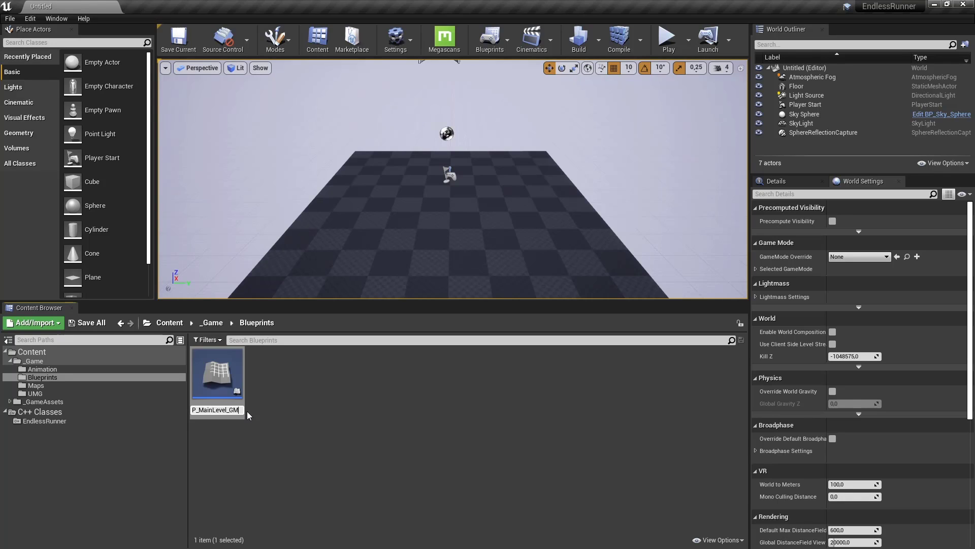
key(Return)
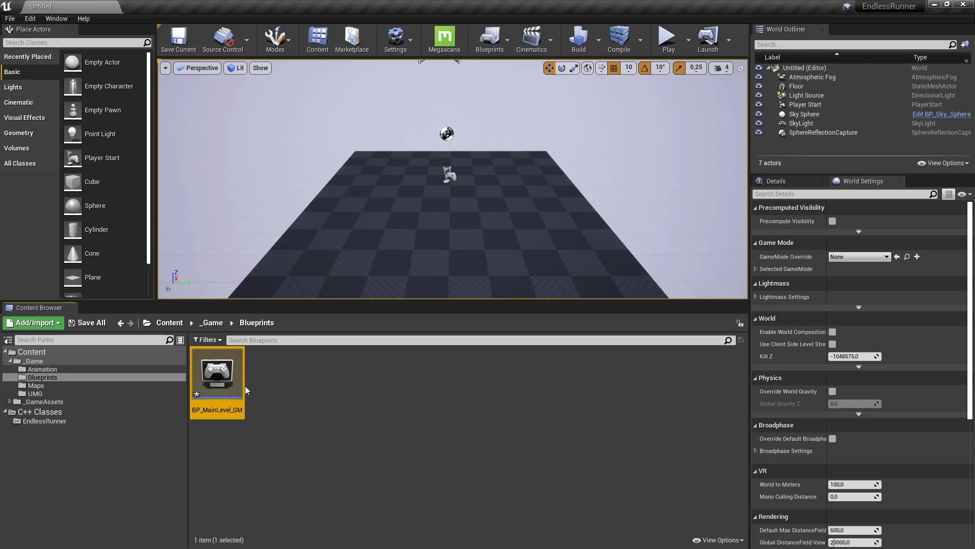
key(ctrl+s)
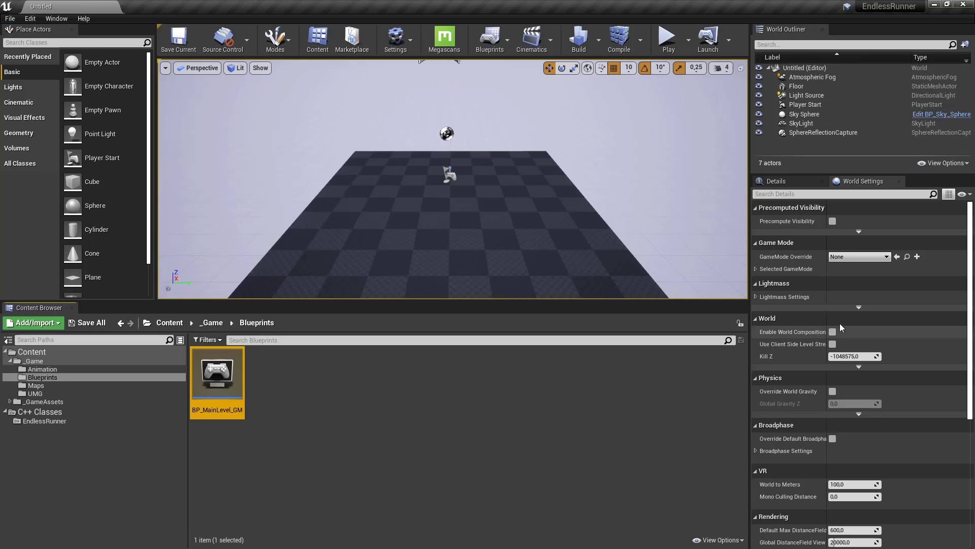
click(851, 184)
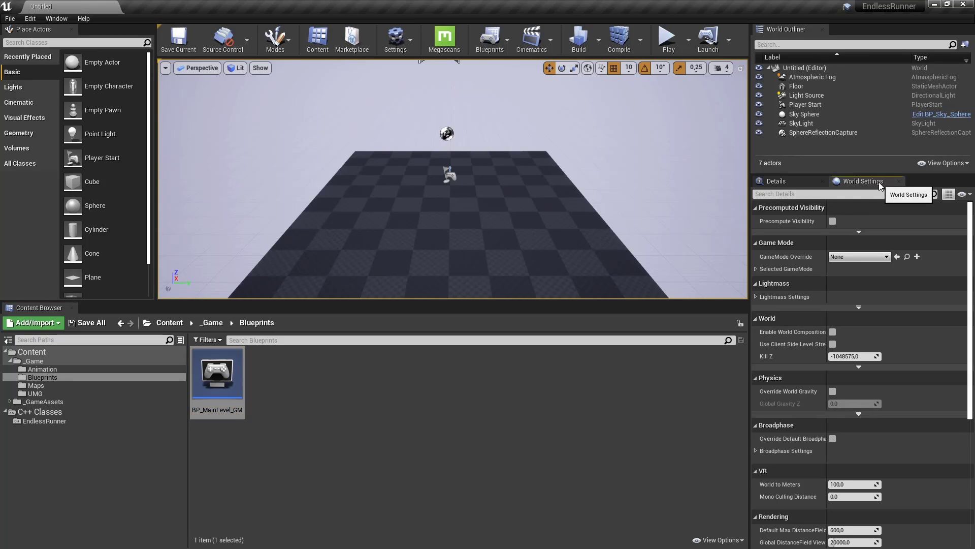
click(54, 19)
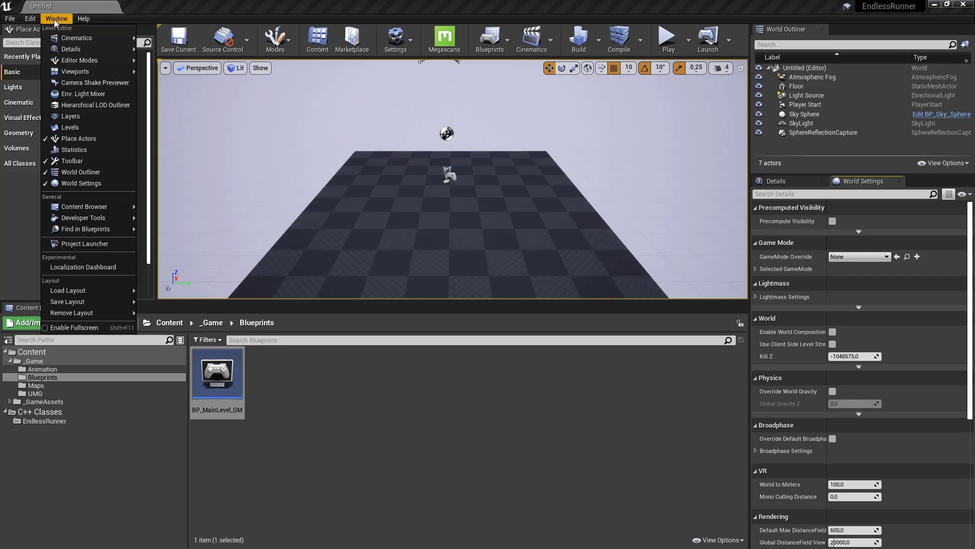
click(436, 458)
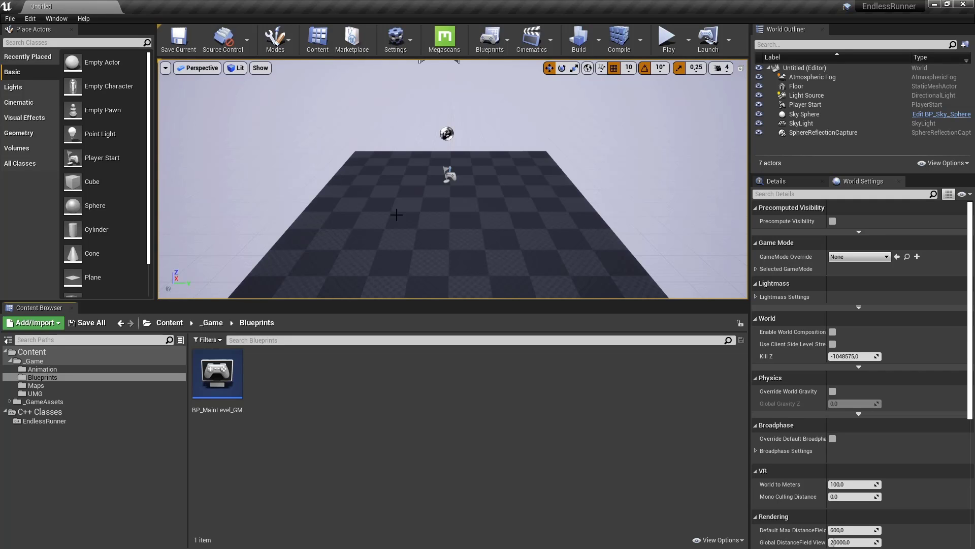
Step: Save the current untitled level as MainLevel in the Maps folder inside _Game
click(10, 19)
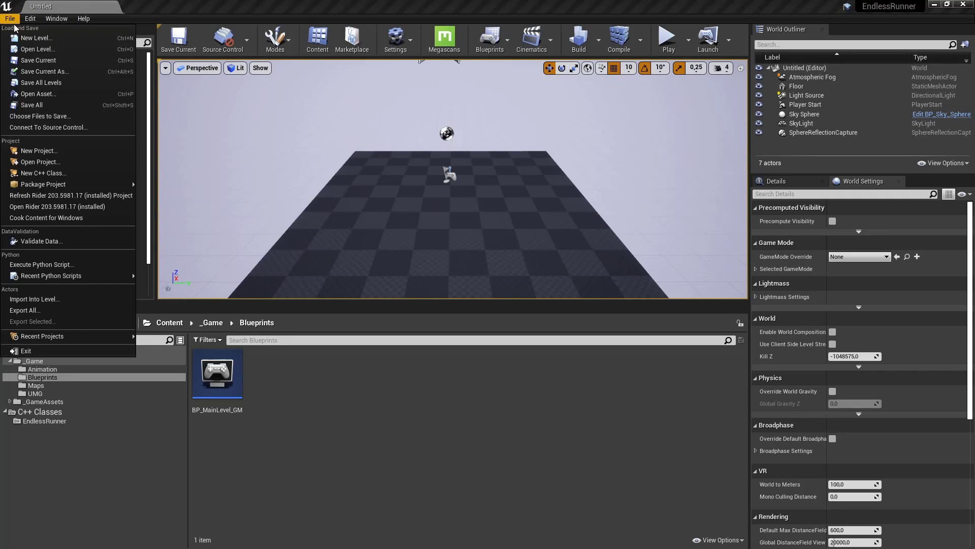
click(41, 73)
click(205, 146)
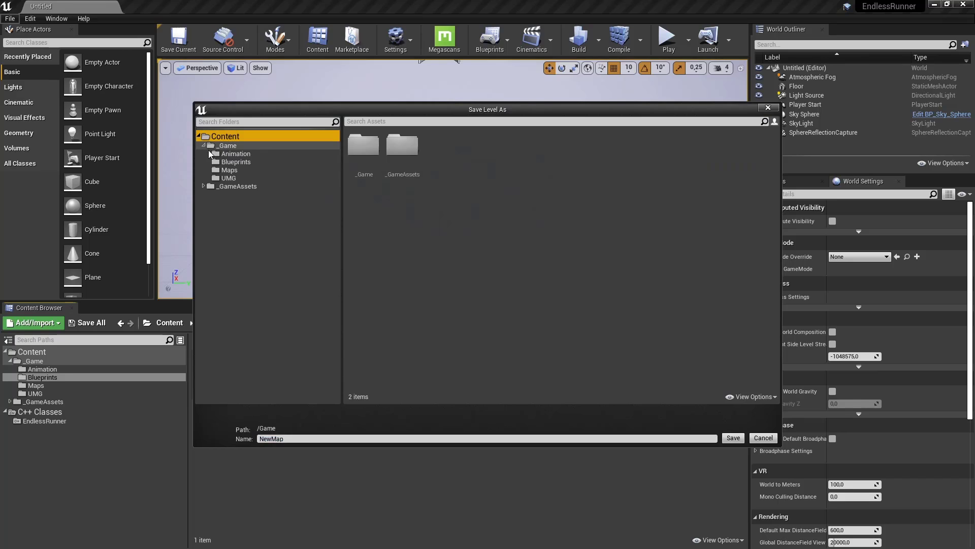
click(229, 170)
click(264, 439)
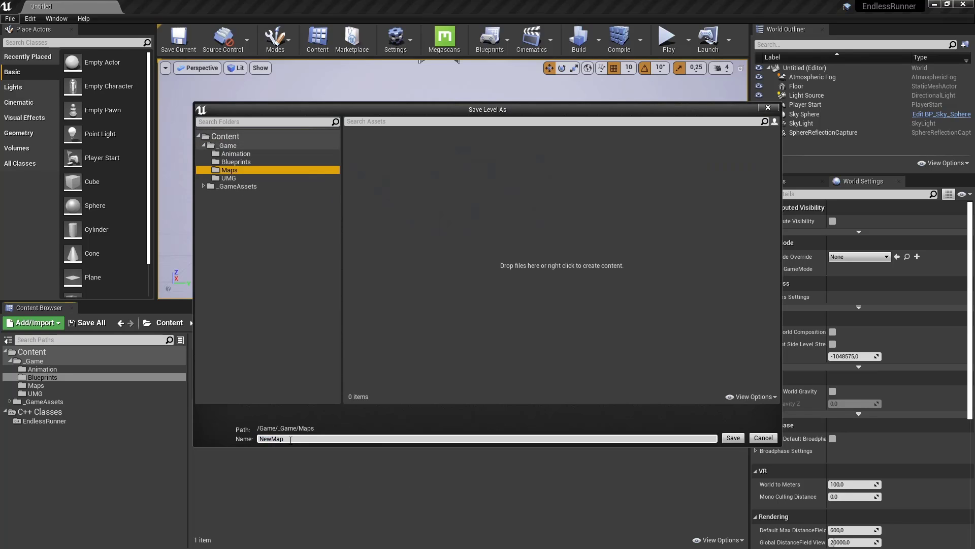
text(MainLevel)
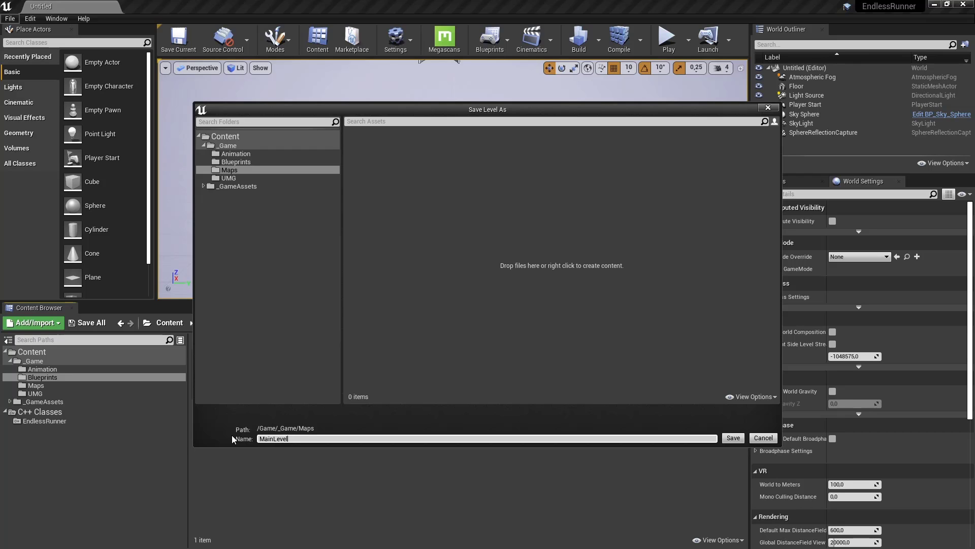
key(Return)
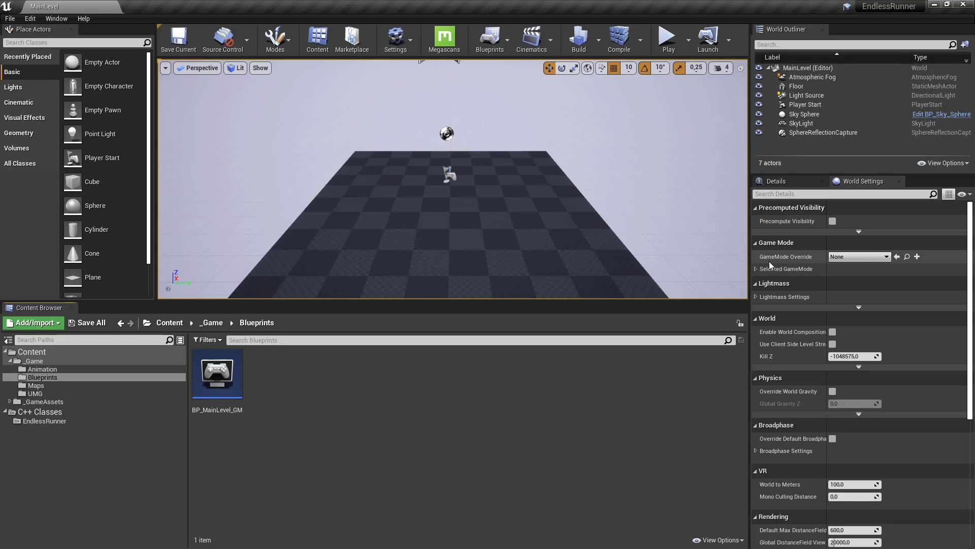
Step: Set the GameMode Override of the MainLevel world to BP_MainLevel_GM
click(835, 257)
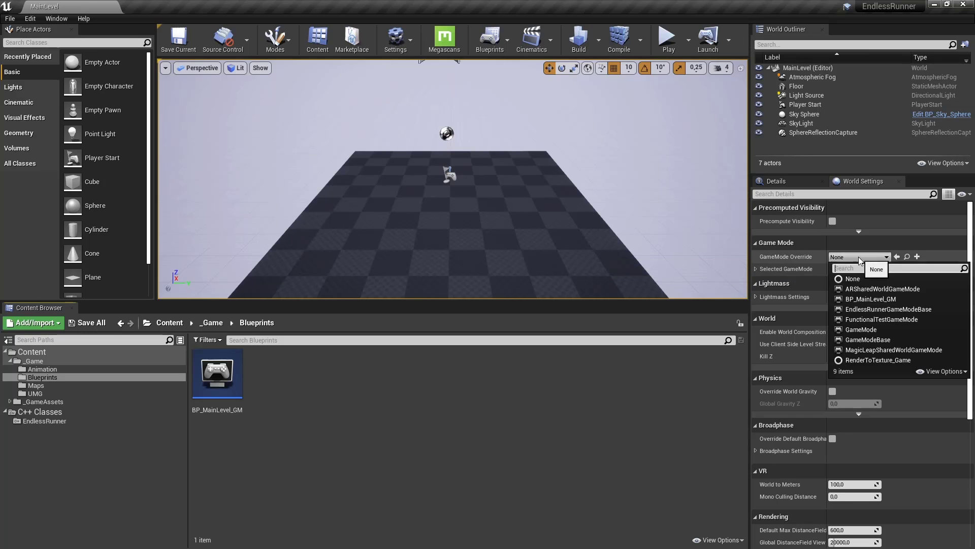
click(883, 301)
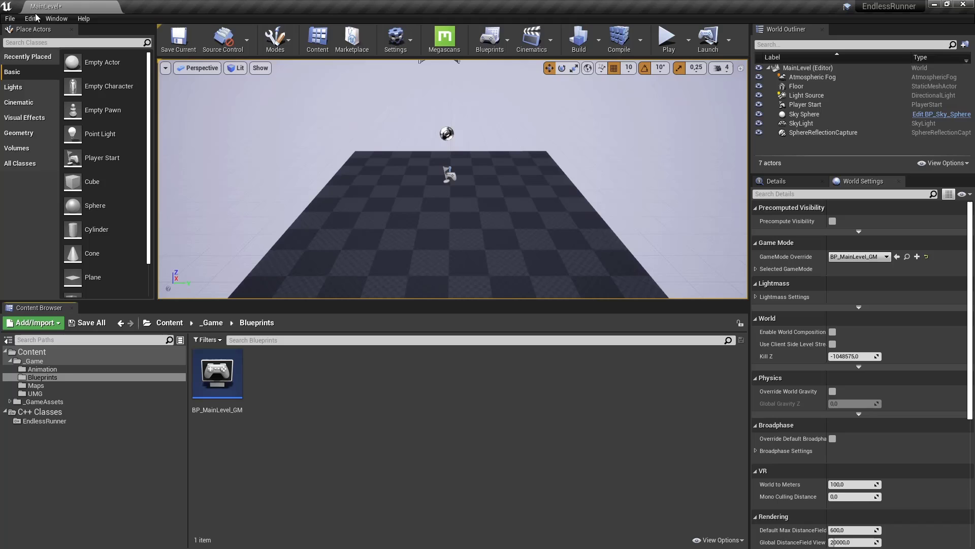
Step: Set both the Editor Startup Map and the Game Default Map to MainLevel in the project's Maps & Modes settings
click(9, 20)
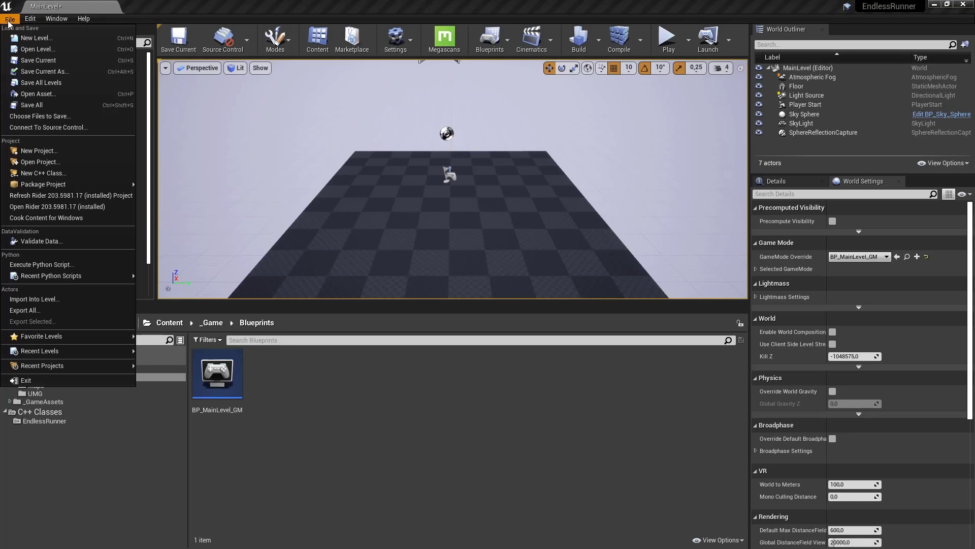
mouse_move(26, 22)
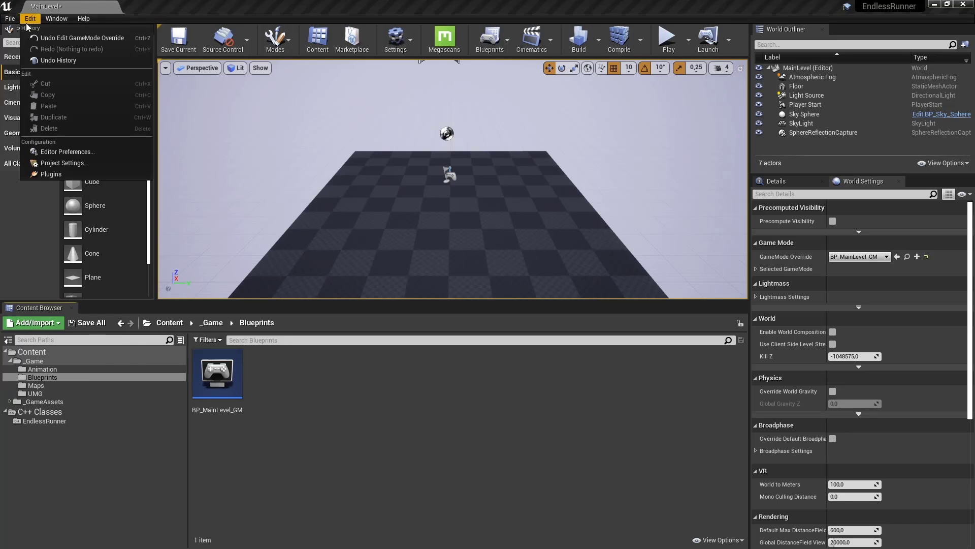
click(58, 162)
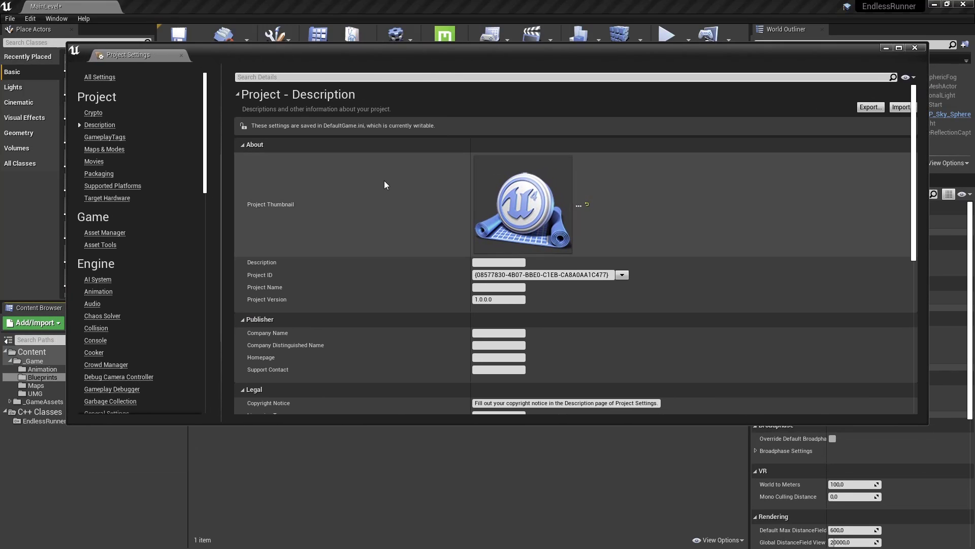
click(102, 149)
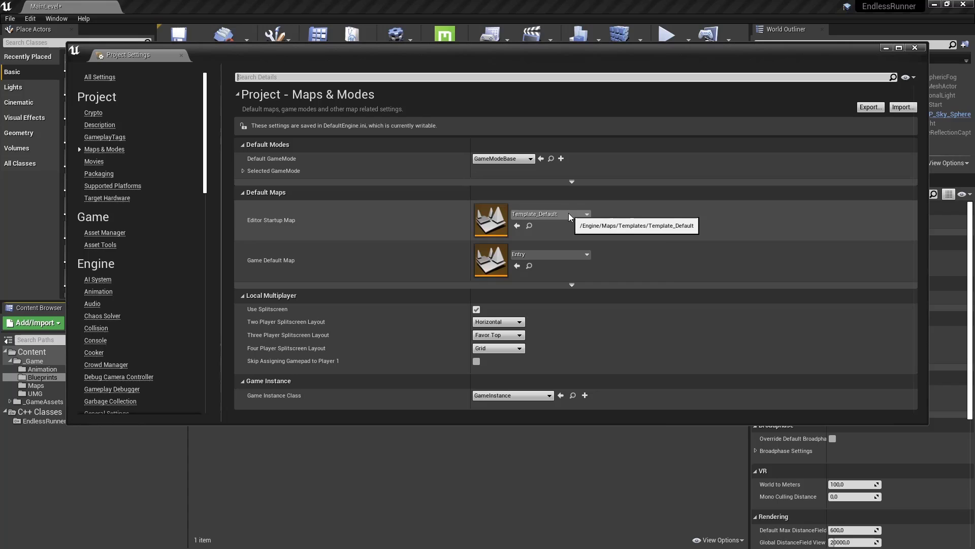
click(569, 213)
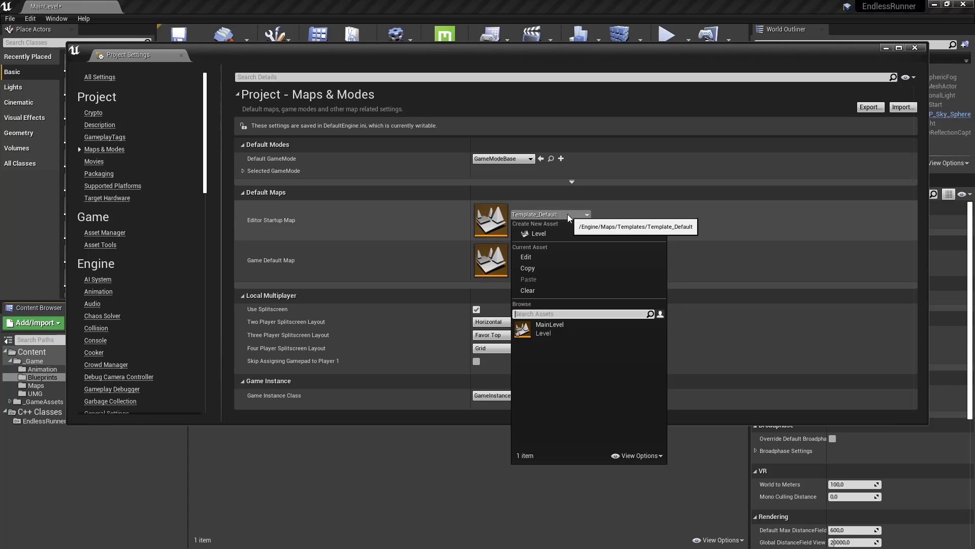
click(552, 330)
click(567, 254)
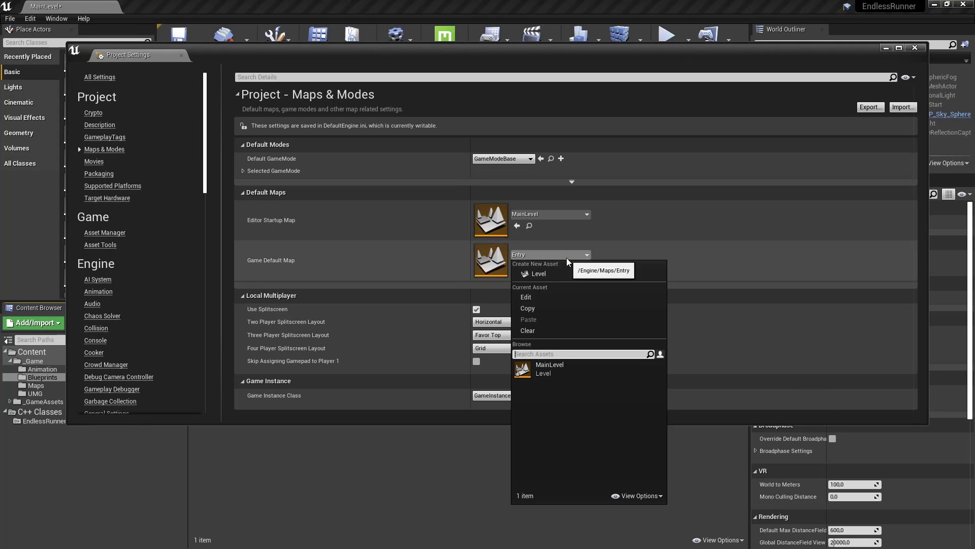
click(547, 372)
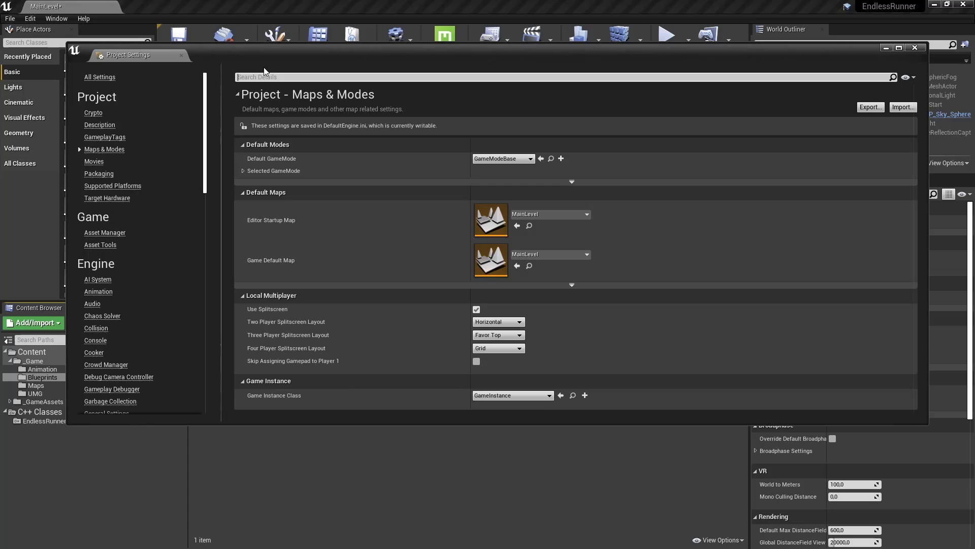
Step: Close the project settings and save the modified MainLevel level
click(182, 55)
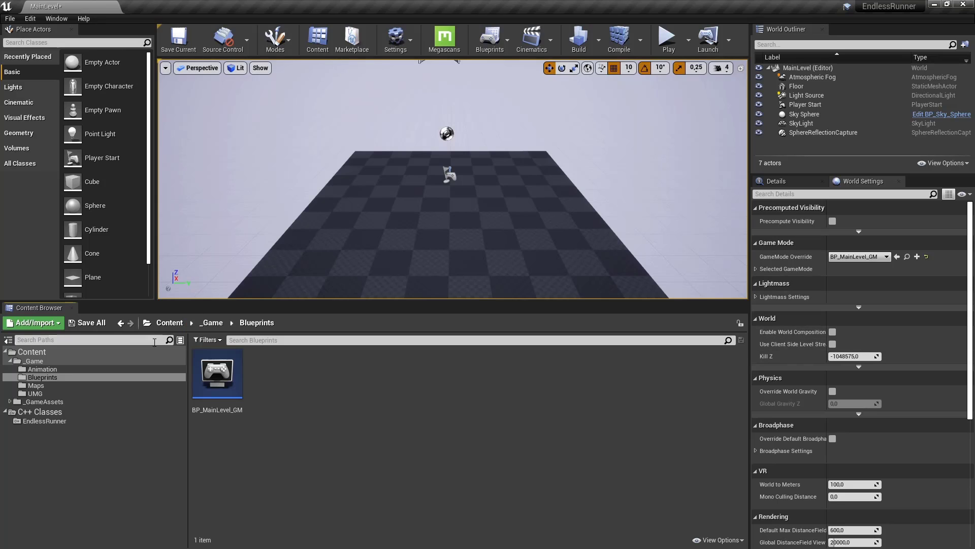
click(106, 323)
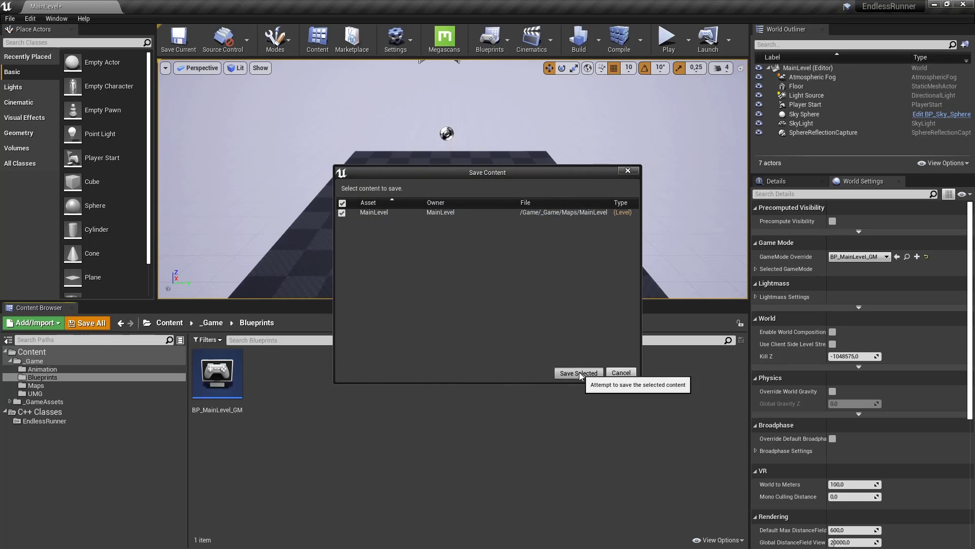
click(580, 372)
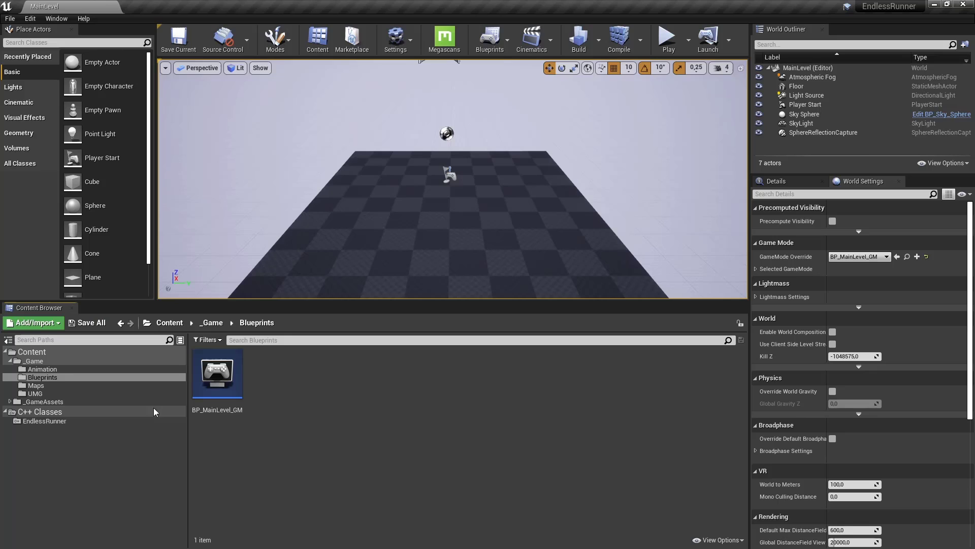